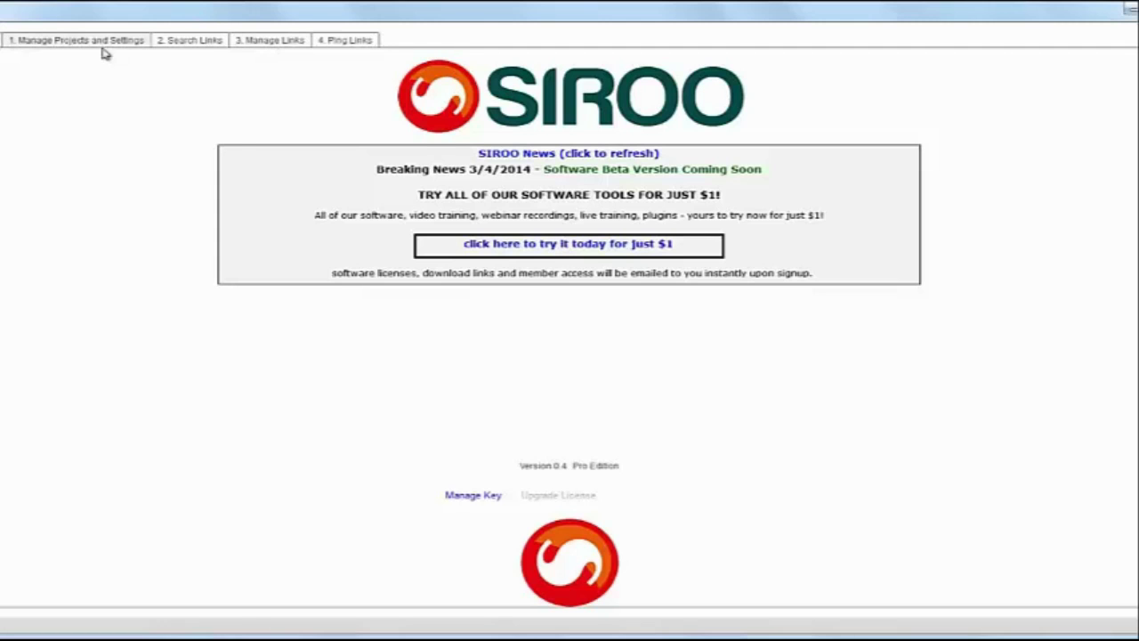
left_click(44, 42)
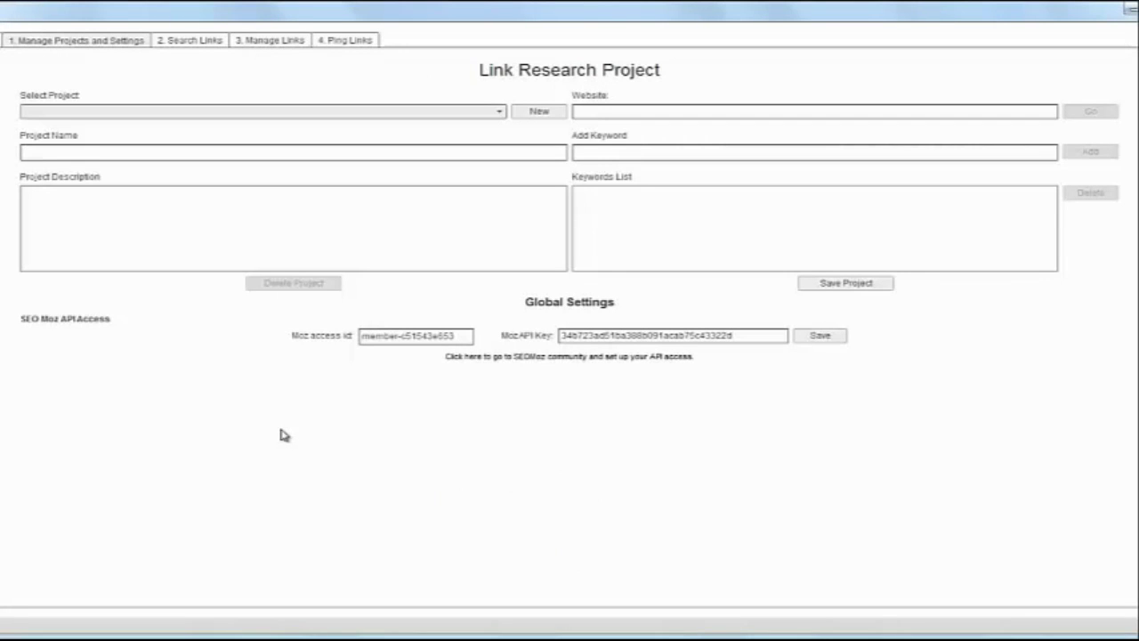
left_click(625, 112)
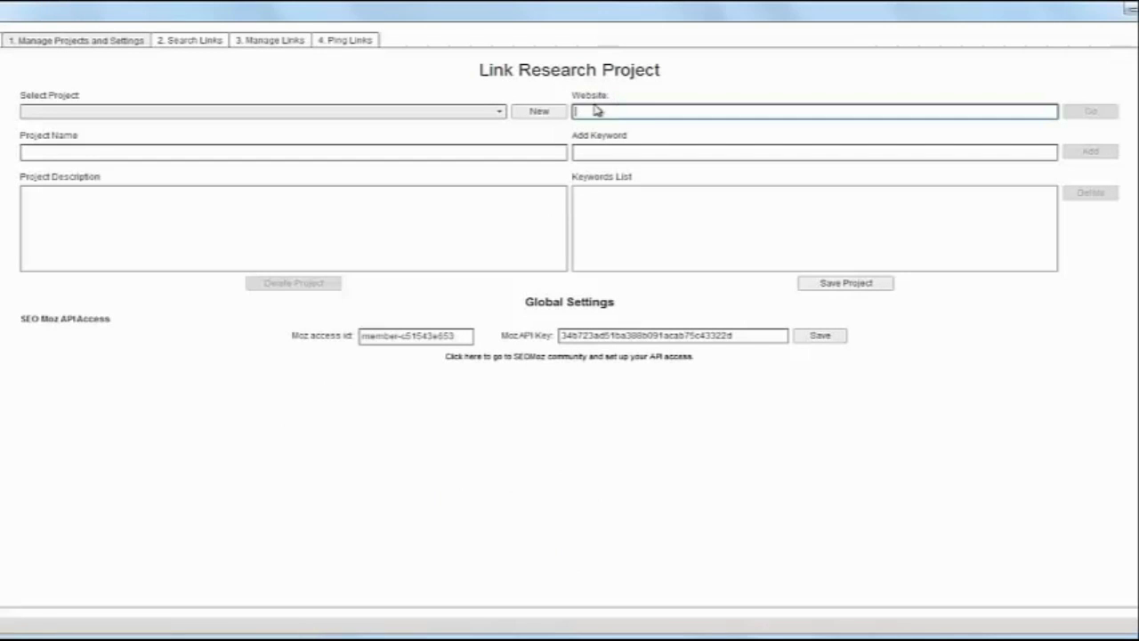
type("http://sirco.me")
left_click(623, 153)
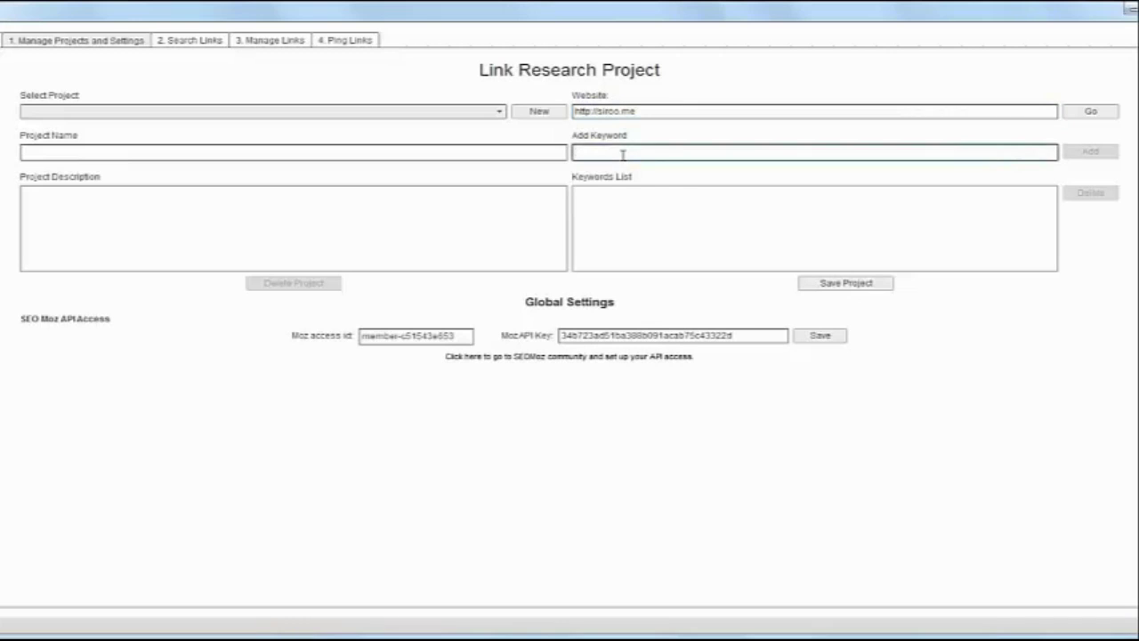
left_click(526, 155)
type("SIROO")
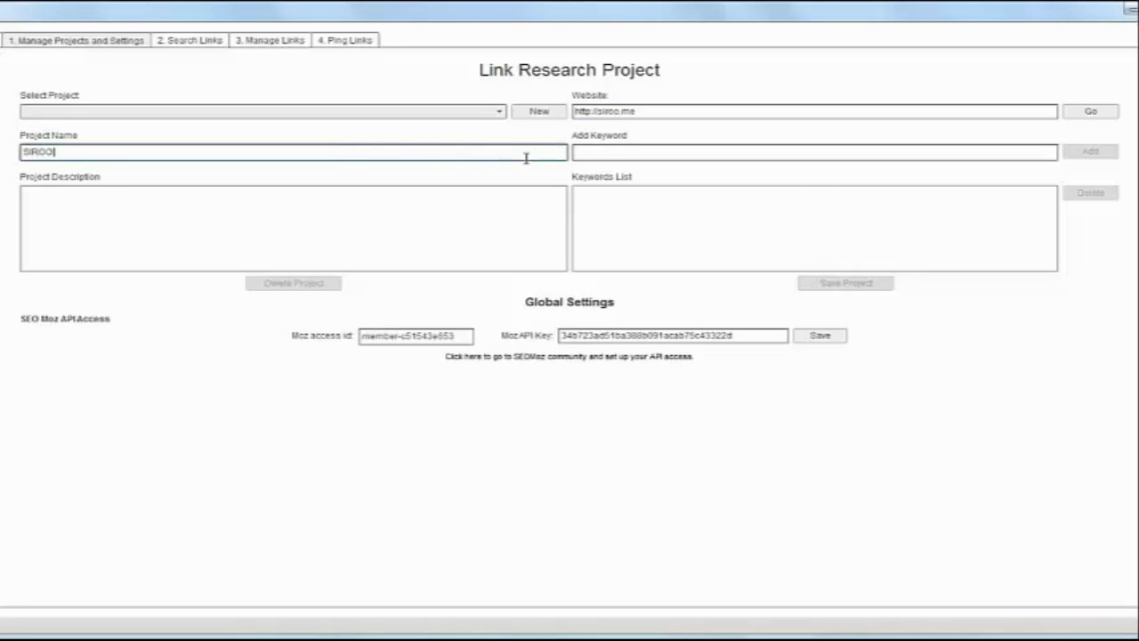
Add the keywords "Content marketing" and "Content syndication" to the project's keyword list
left_click(631, 153)
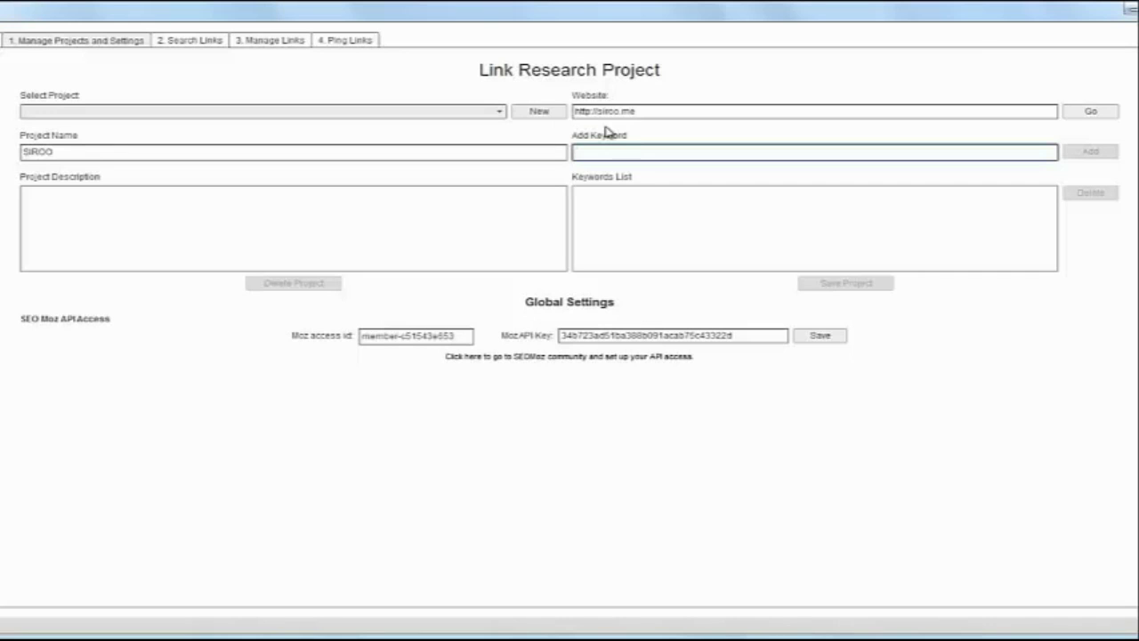
type("Content marketing")
key("Return")
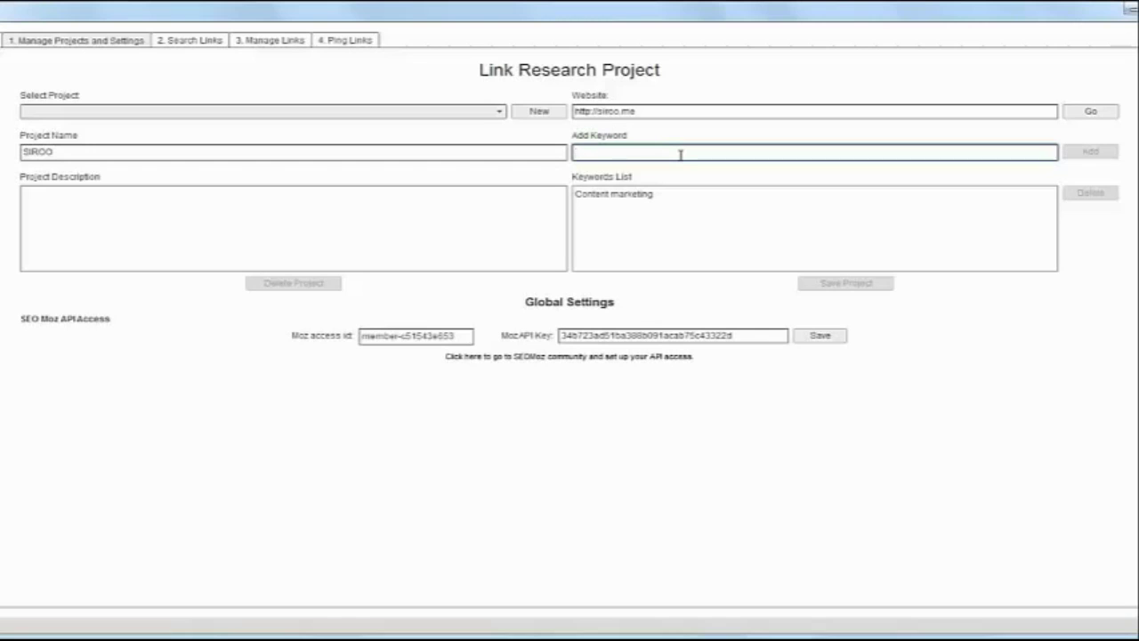
type("Content syndication")
key("Return")
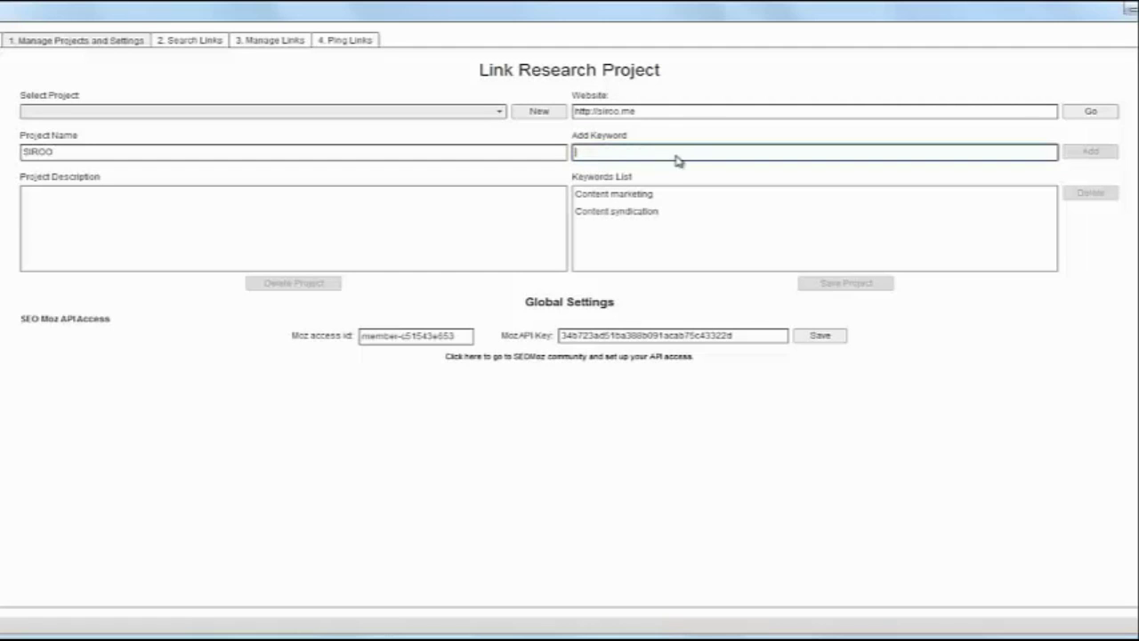
Enter "SIROO Software Demo" as the project description and save the project
left_click(88, 198)
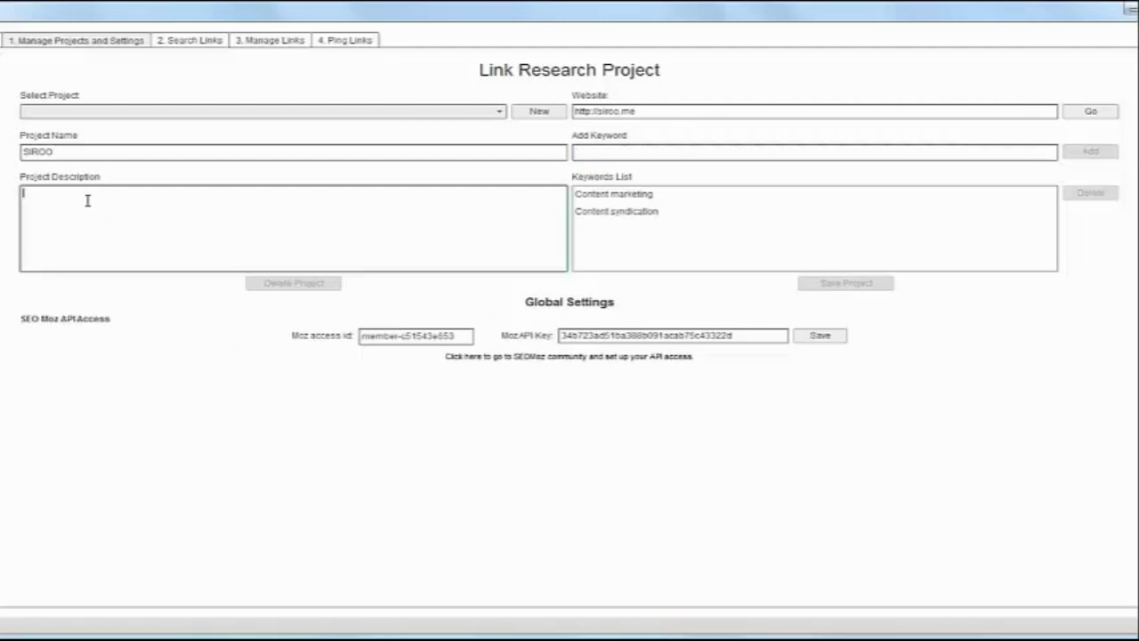
type("SIROO")
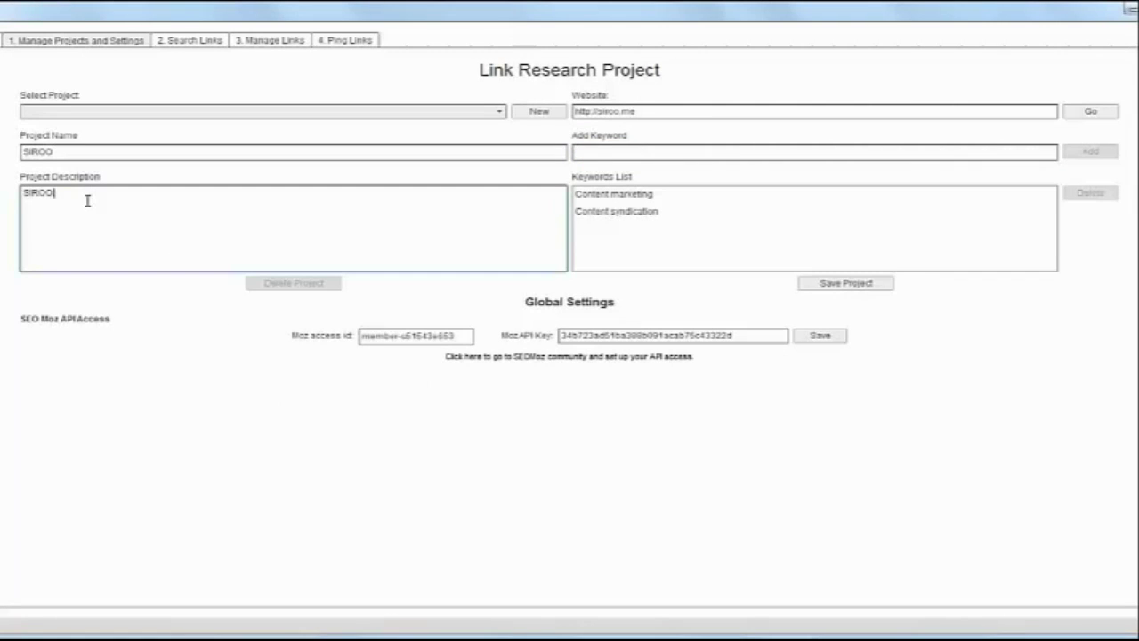
type(" Software Demo")
left_click(833, 287)
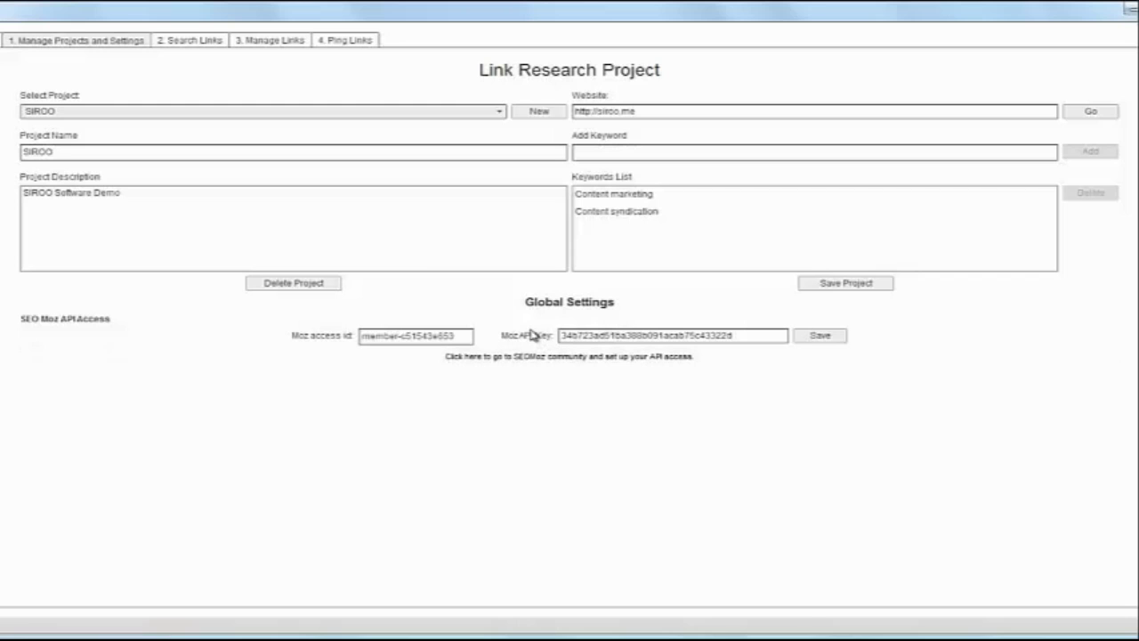
Open the link search configuration and choose SIROO as the project profile
left_click(197, 41)
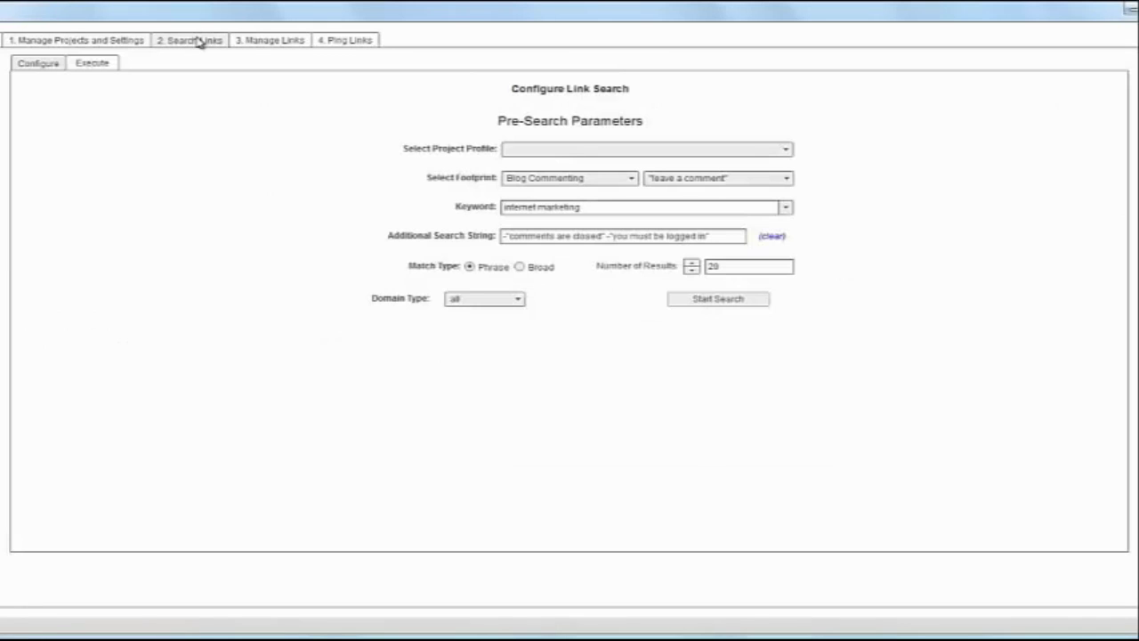
left_click(770, 153)
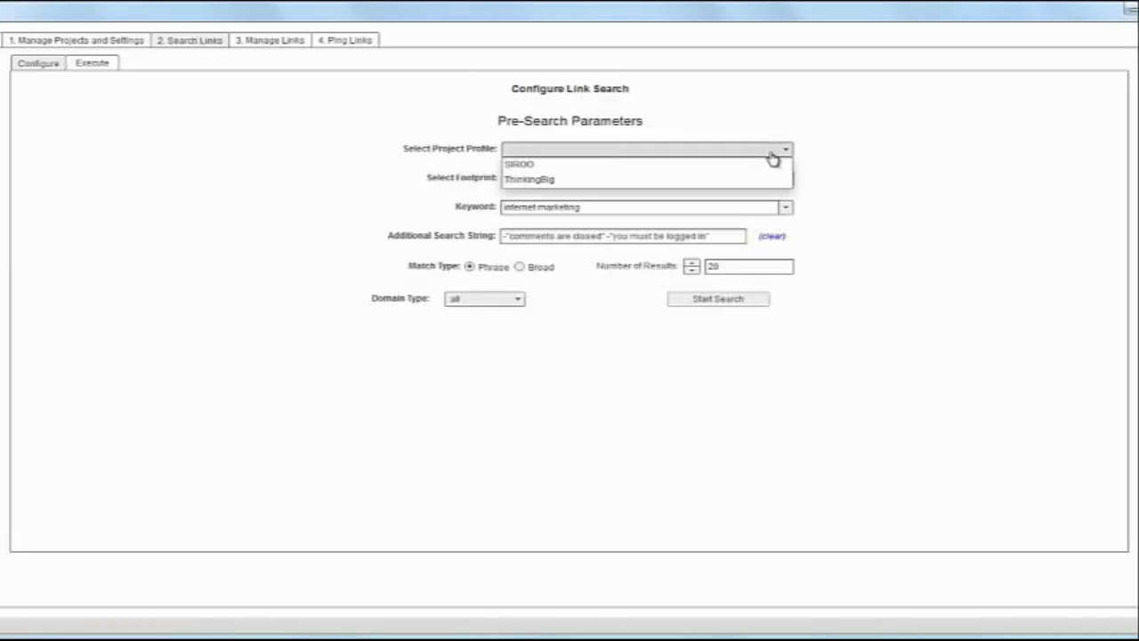
left_click(523, 169)
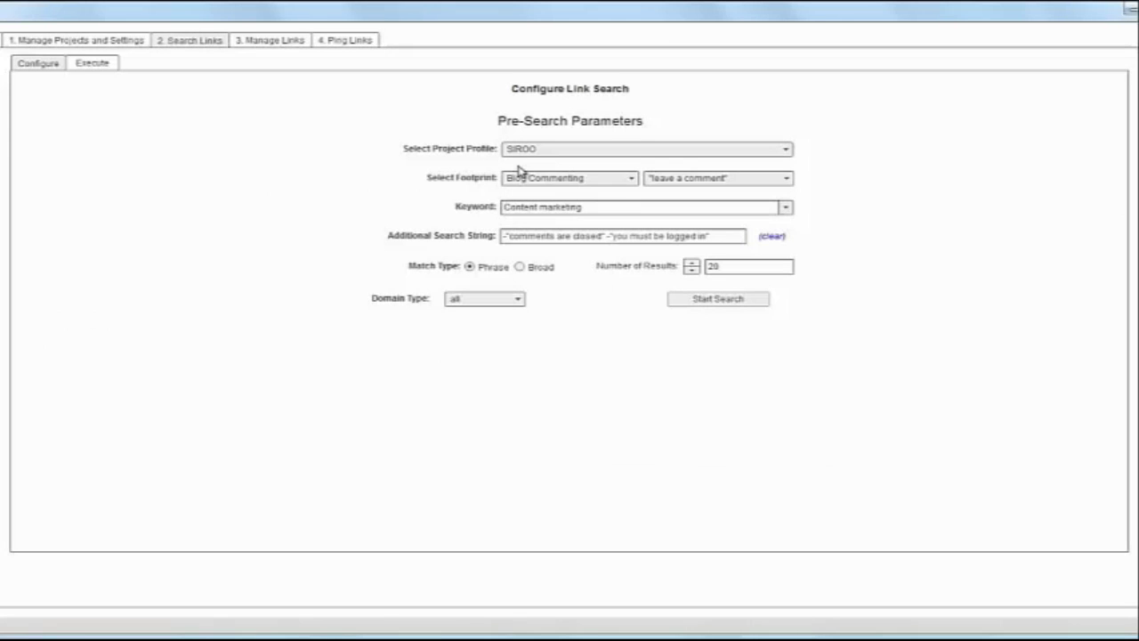
Set the search footprint to Guest Blogging with the "Write for us" query, trying "Contribute" first
left_click(558, 182)
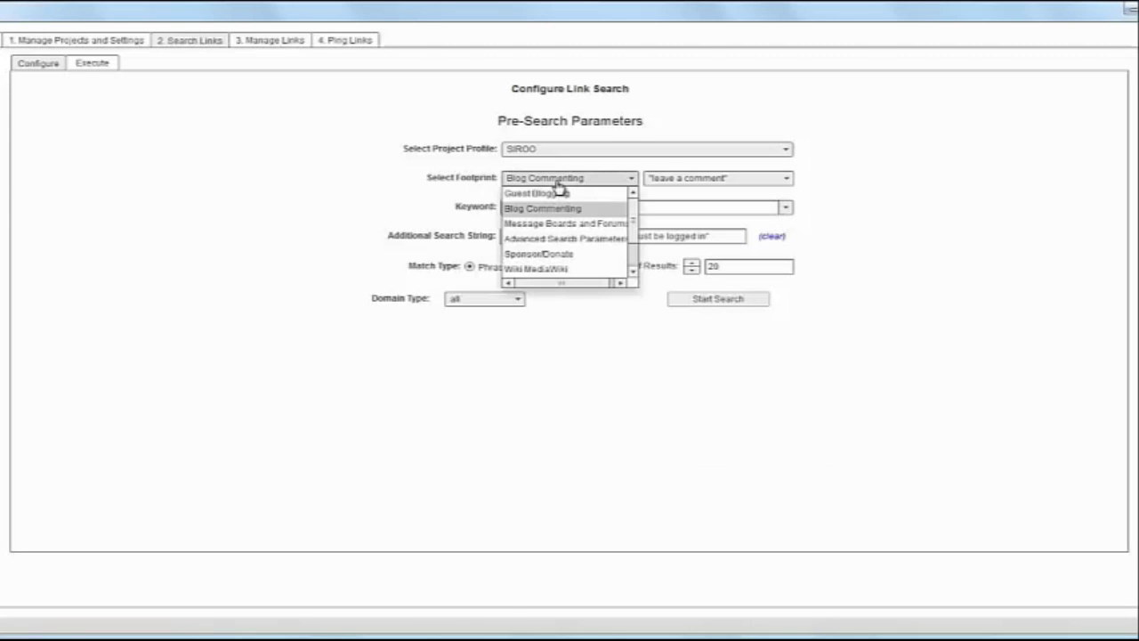
scroll(577, 227, "down", 1)
scroll(570, 247, "up", 1)
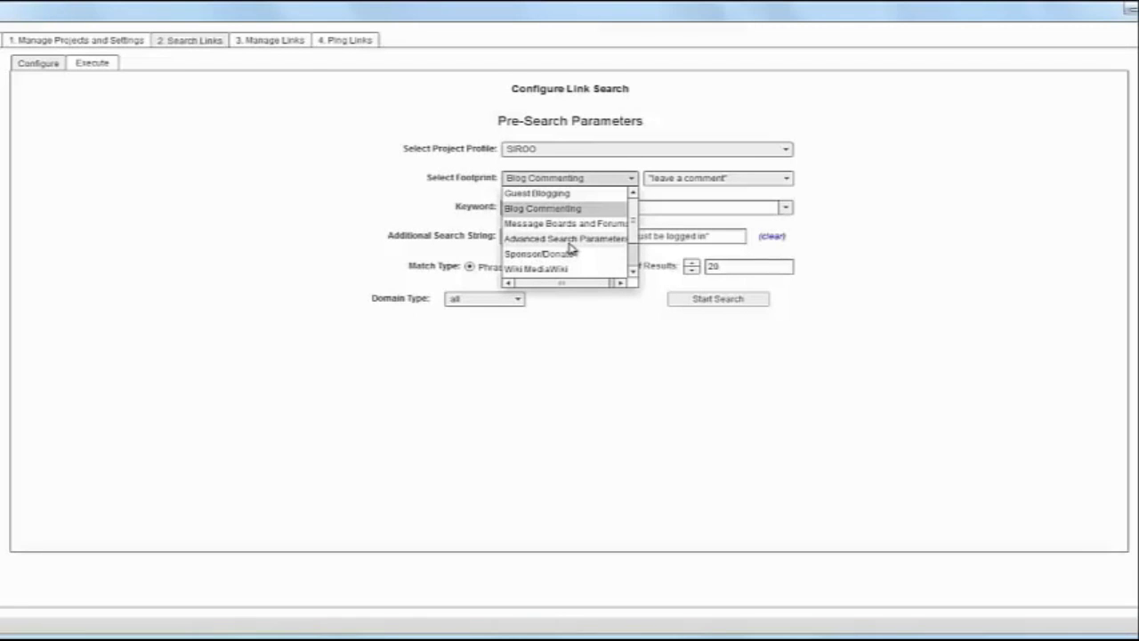
left_click(538, 194)
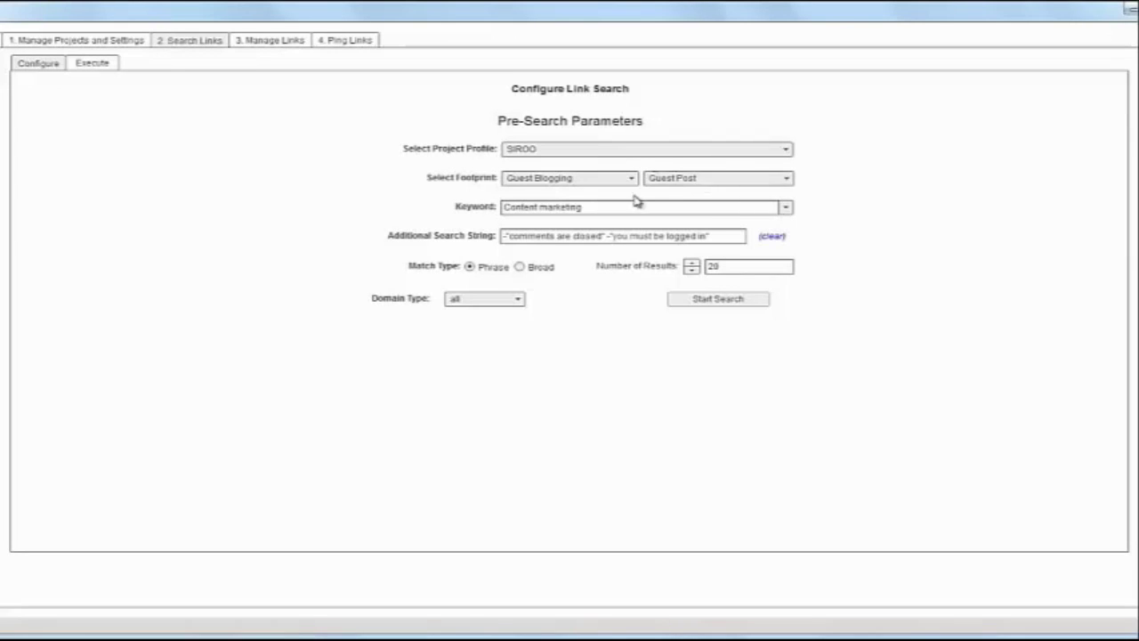
left_click(678, 179)
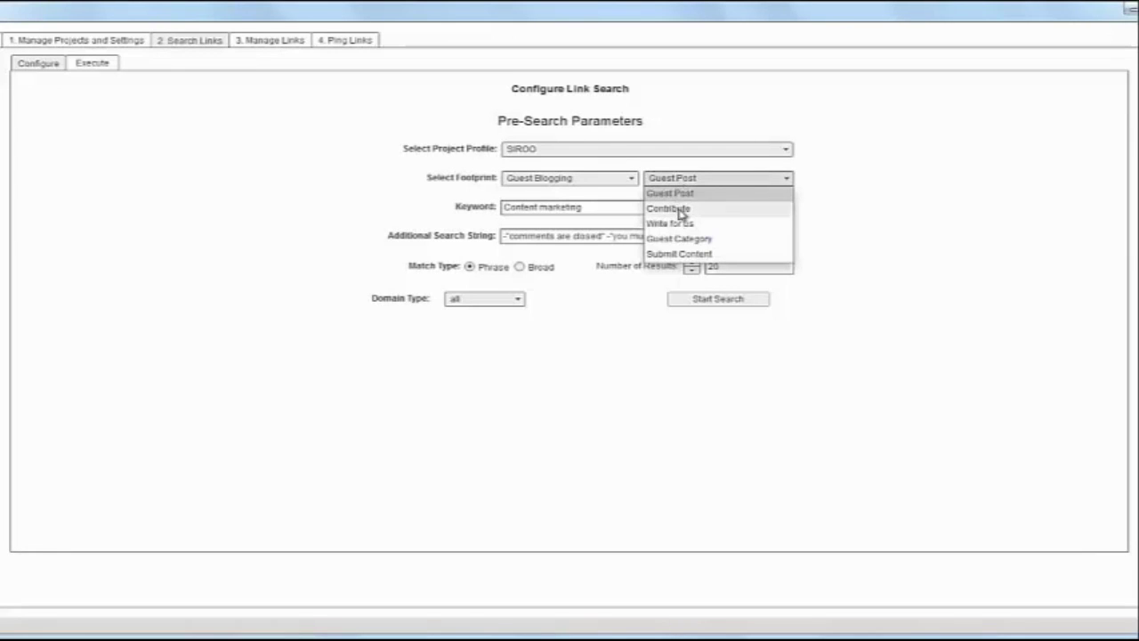
left_click(679, 210)
left_click(681, 181)
left_click(682, 226)
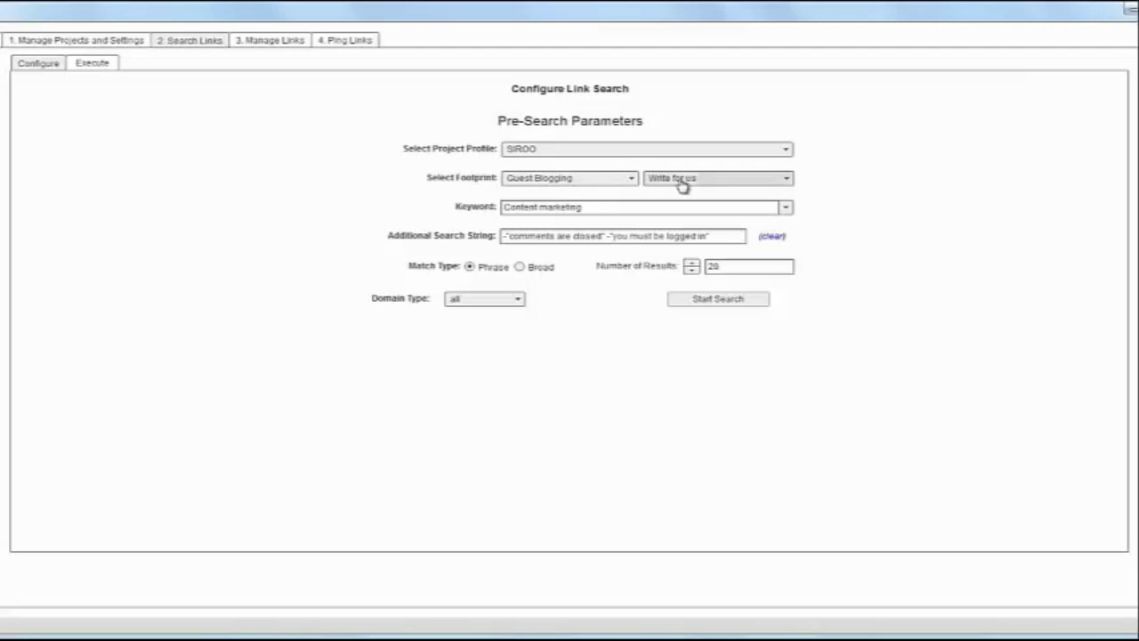
Switch the footprint category to Blog Commenting and after that to Message Boards and Forums
left_click(579, 180)
left_click(567, 206)
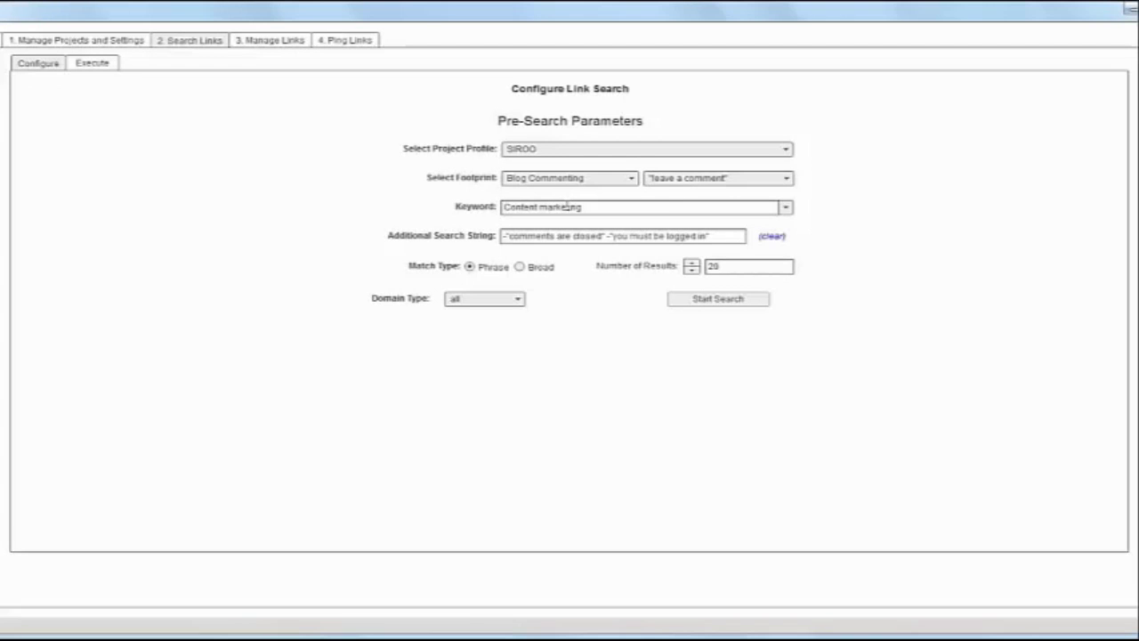
left_click(572, 180)
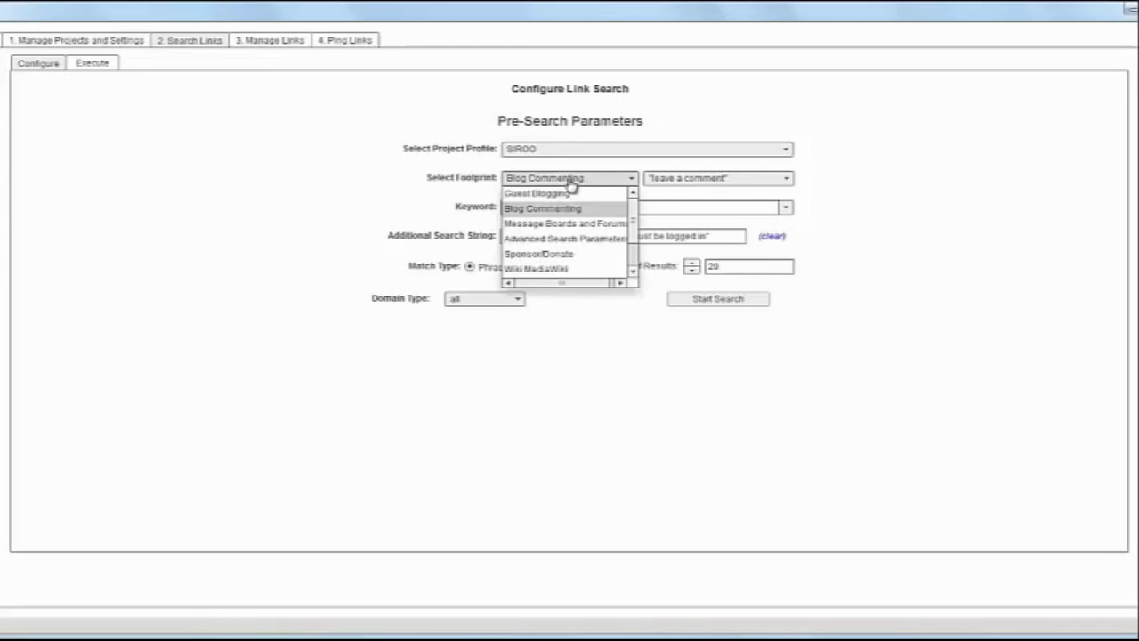
left_click(574, 225)
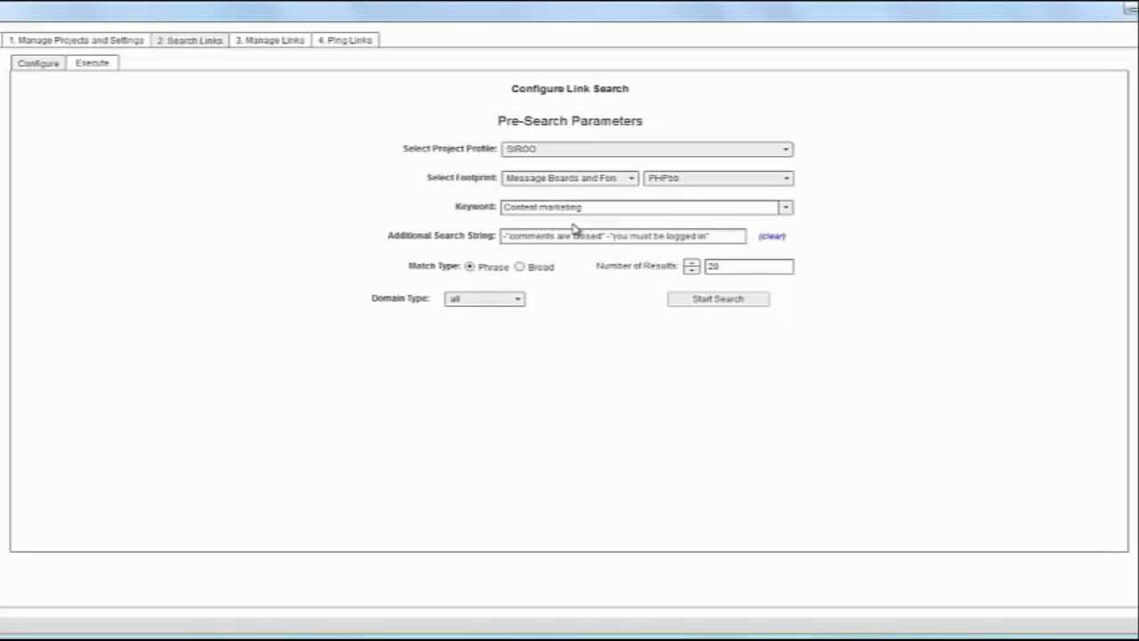
Set the footprint category to Advanced Search Parameters and look through its available queries
left_click(535, 181)
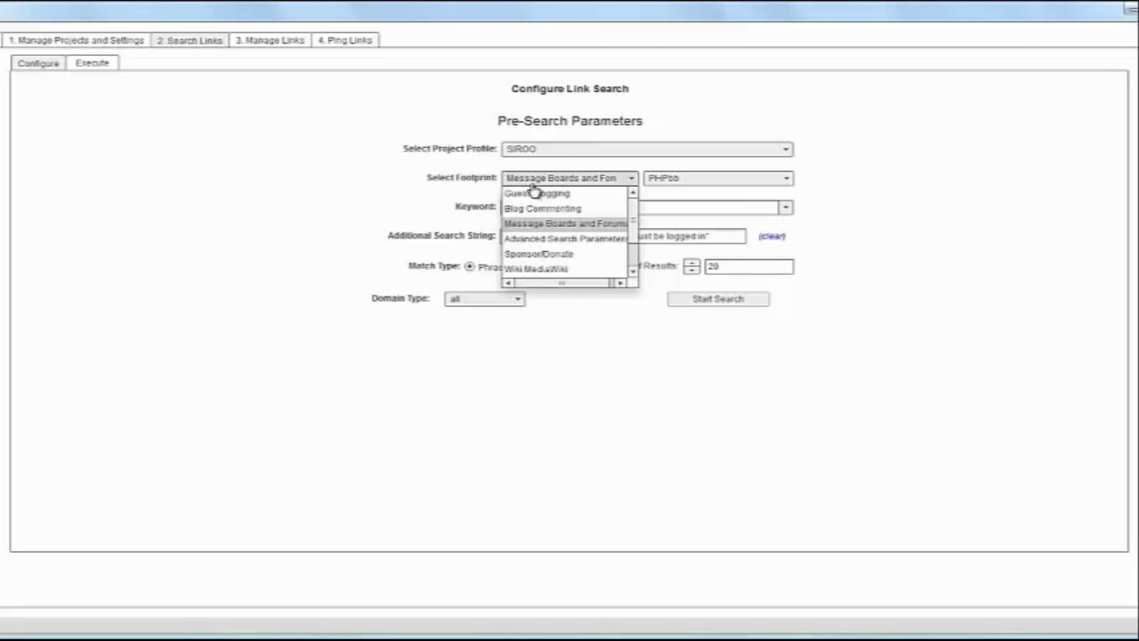
left_click(566, 240)
left_click(666, 183)
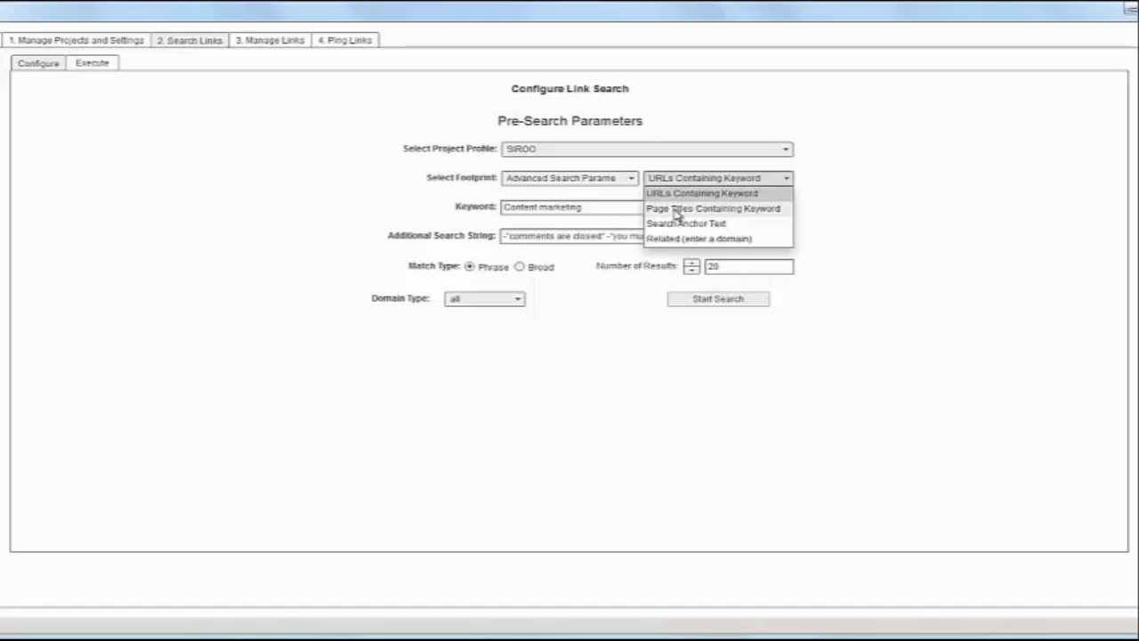
Set the footprint to Sponsor/Donate with the Sponsorship query and look through the other sponsor and donation queries
left_click(629, 178)
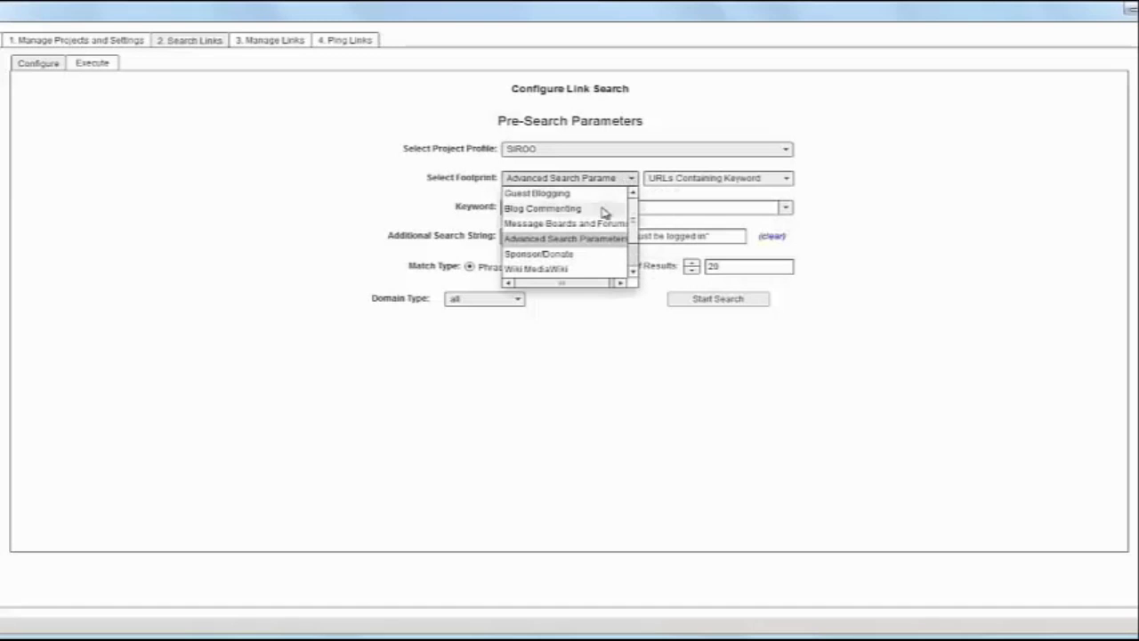
left_click(561, 256)
left_click(673, 181)
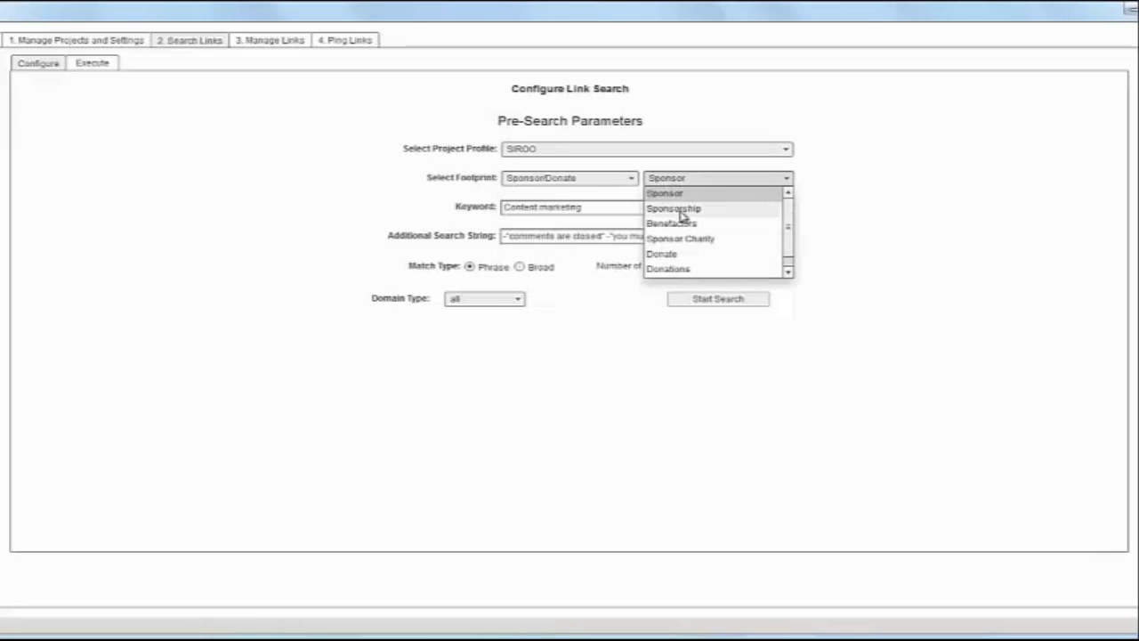
left_click(684, 210)
left_click(684, 181)
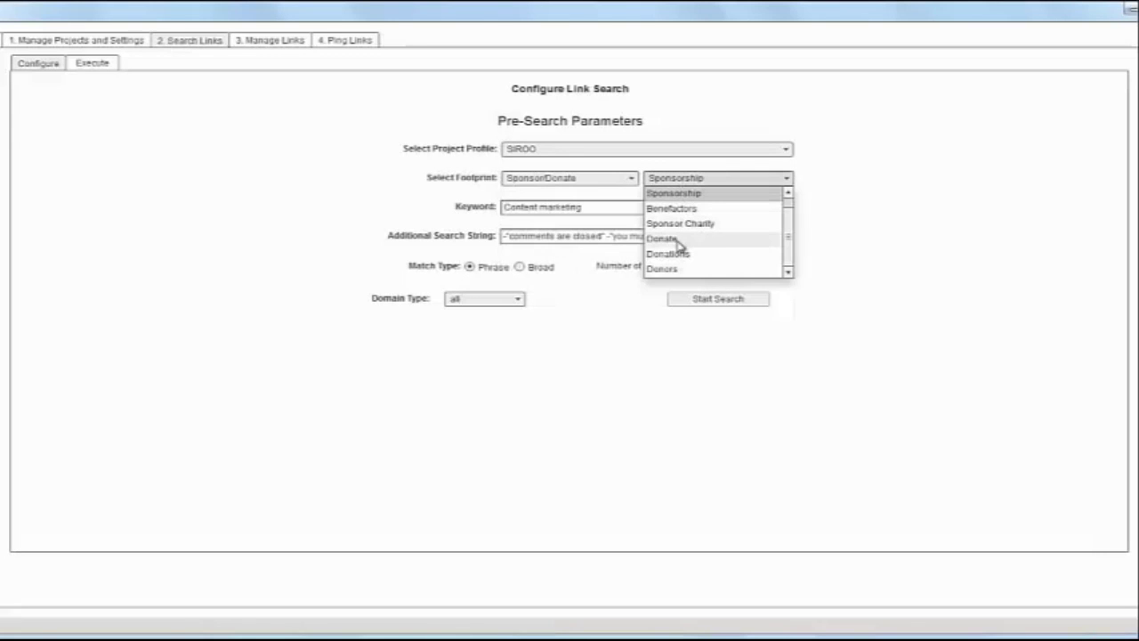
scroll(699, 253, "up", 1)
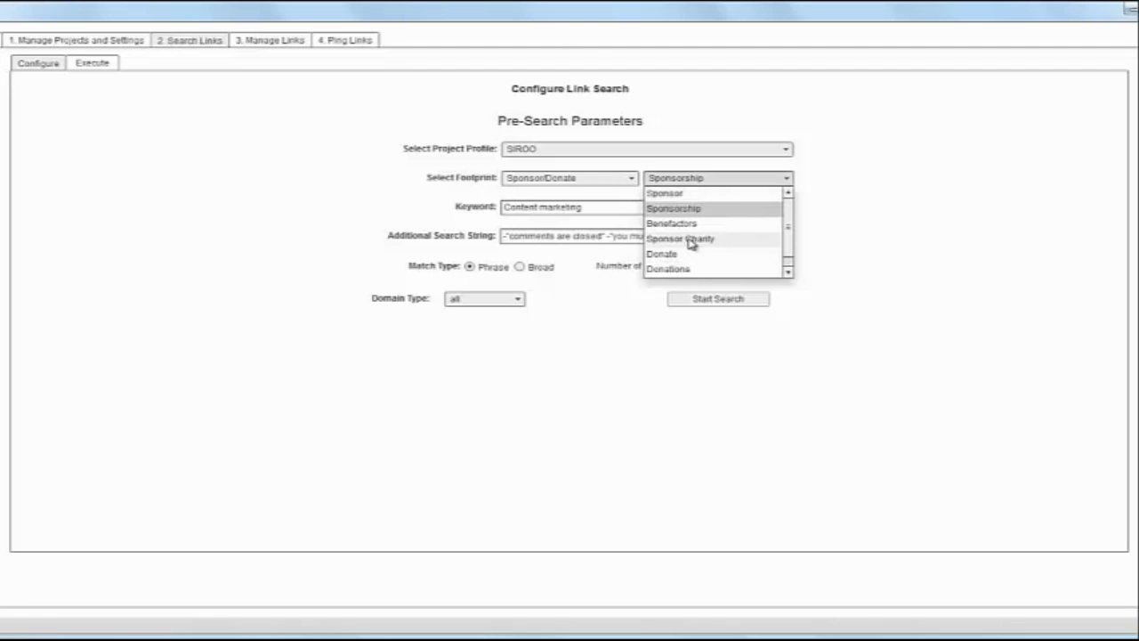
Set the footprint category to Wiki MediaWiki and view its available queries
left_click(612, 182)
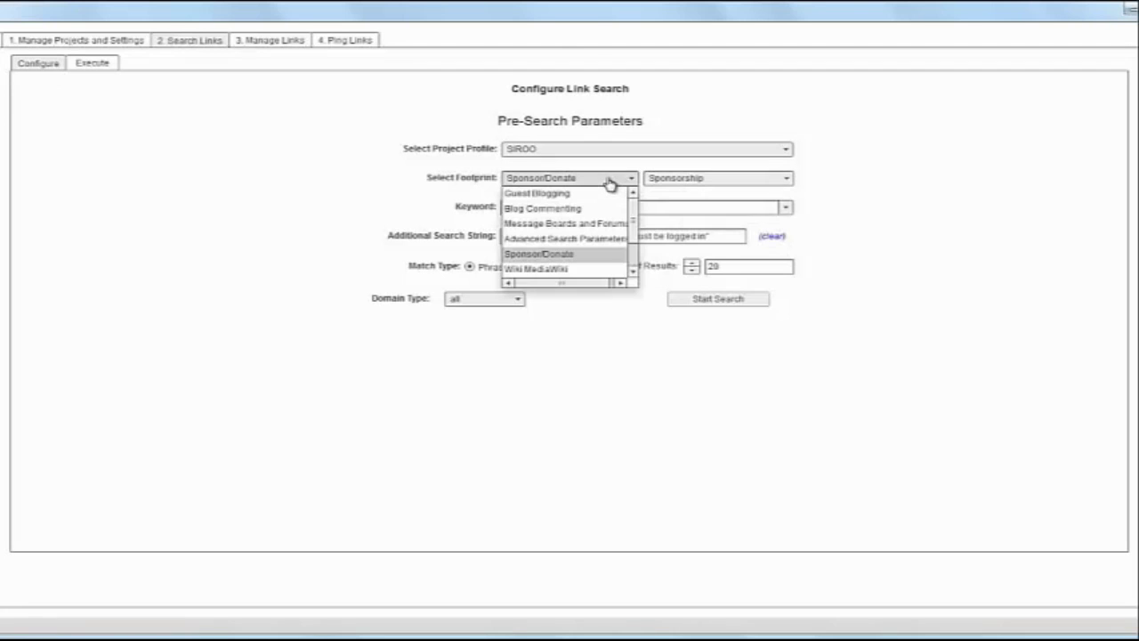
left_click(557, 268)
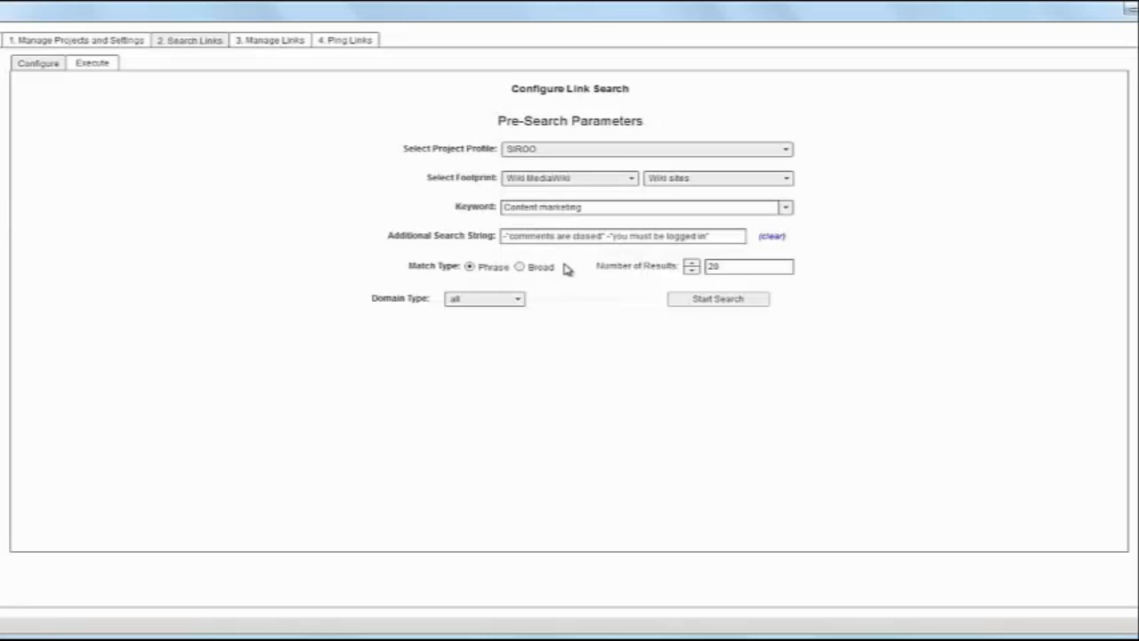
left_click(681, 181)
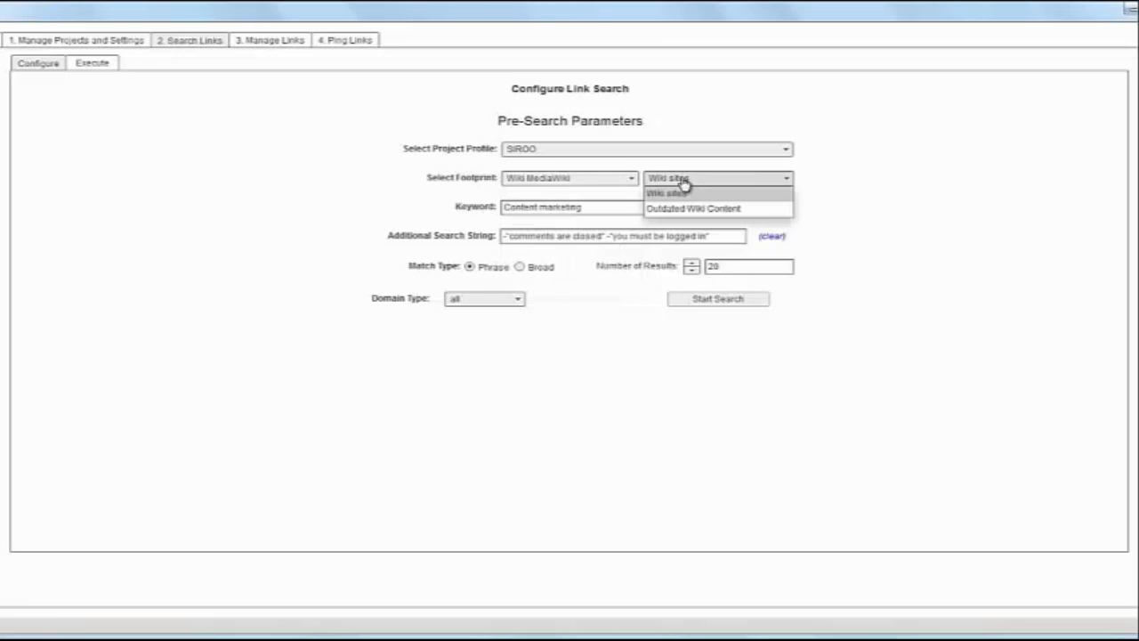
Set the footprint category to Other Queries and browse its directory, bookmarking and guestbook queries
left_click(525, 179)
scroll(543, 249, "down", 1)
left_click(549, 238)
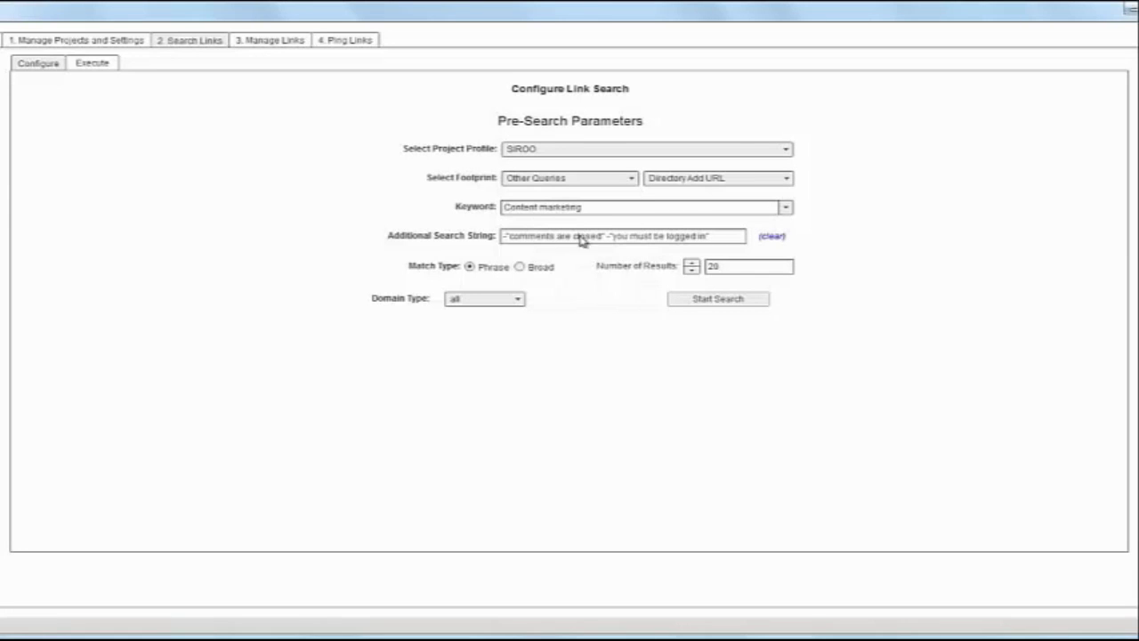
left_click(699, 181)
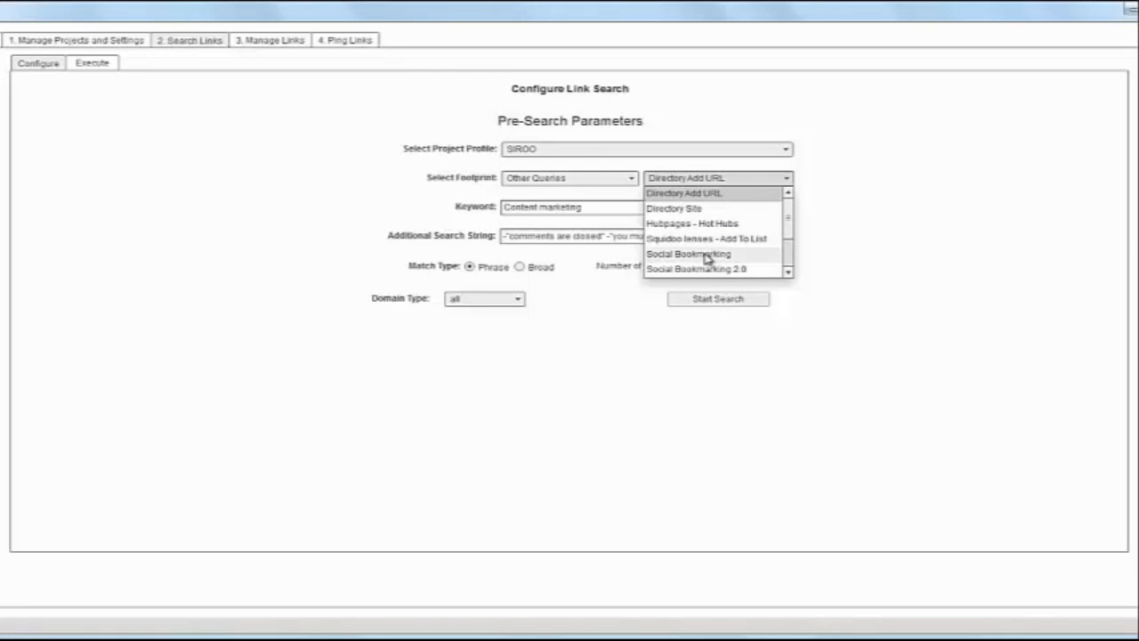
scroll(707, 258, "down", 1)
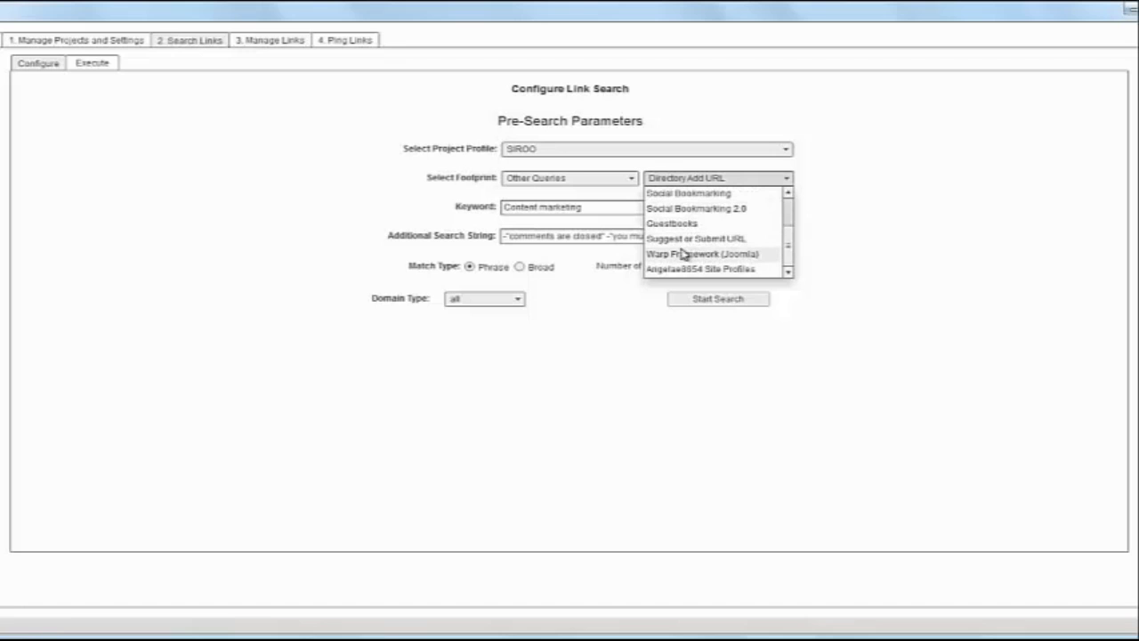
Set the search footprint category to Link Bartering
left_click(572, 178)
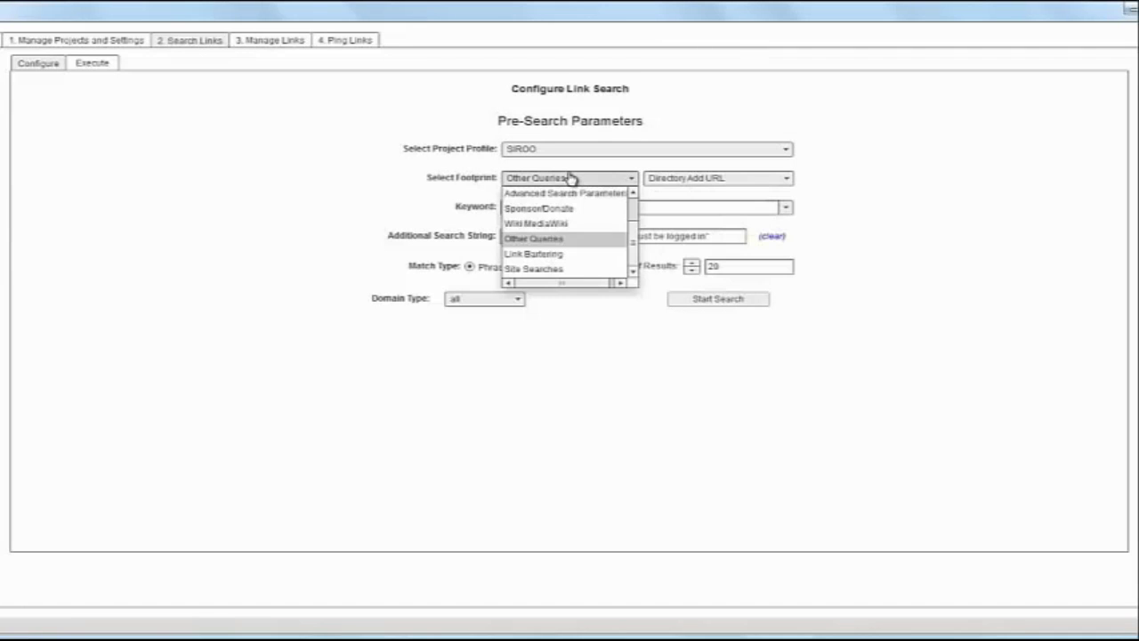
left_click(540, 256)
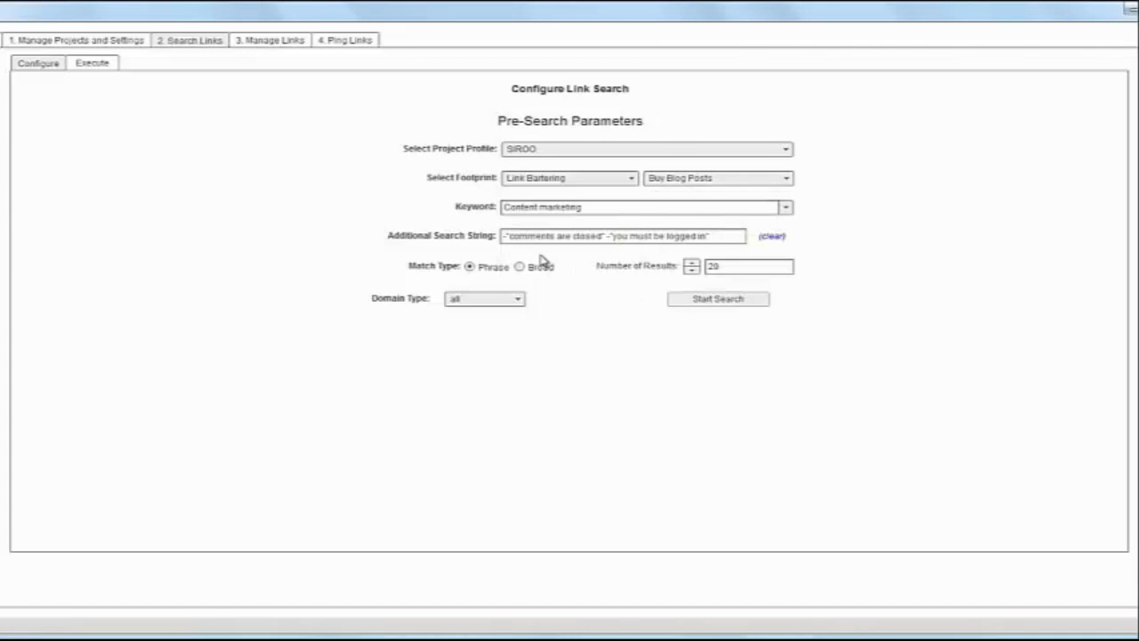
Review the Link Bartering queries, set the footprint category to Site Searches and browse the sites it offers
left_click(703, 182)
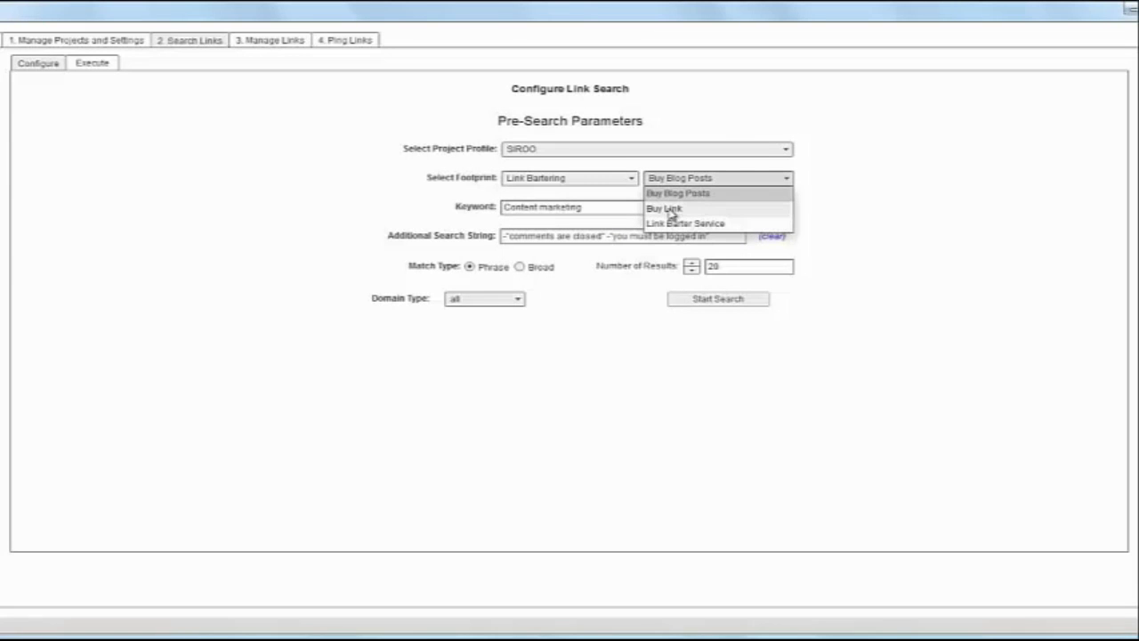
left_click(612, 182)
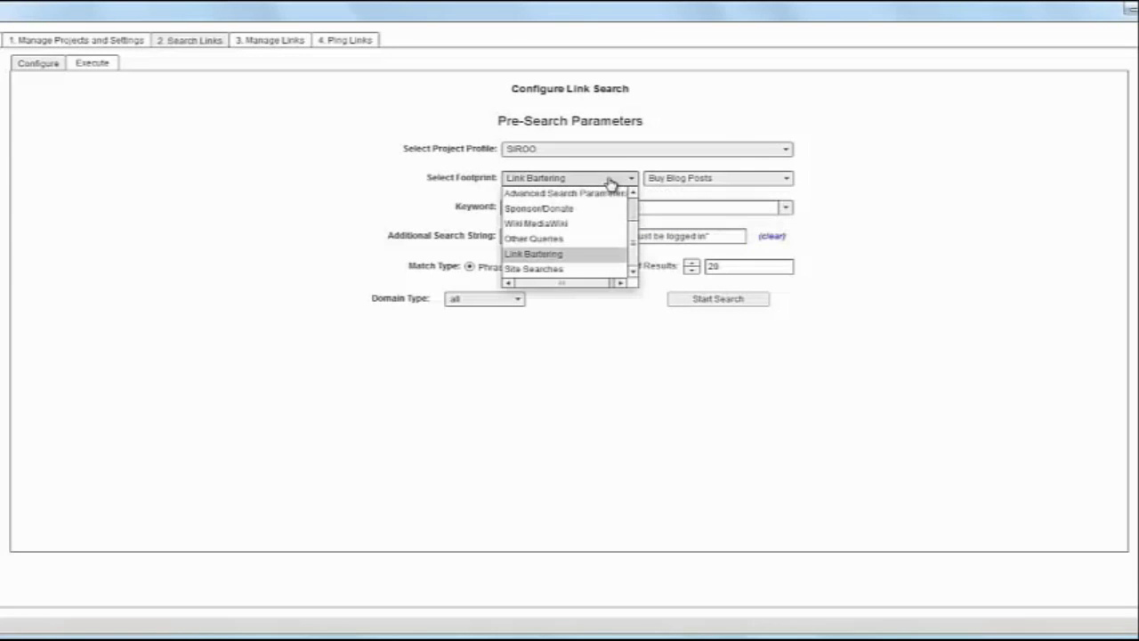
left_click(552, 268)
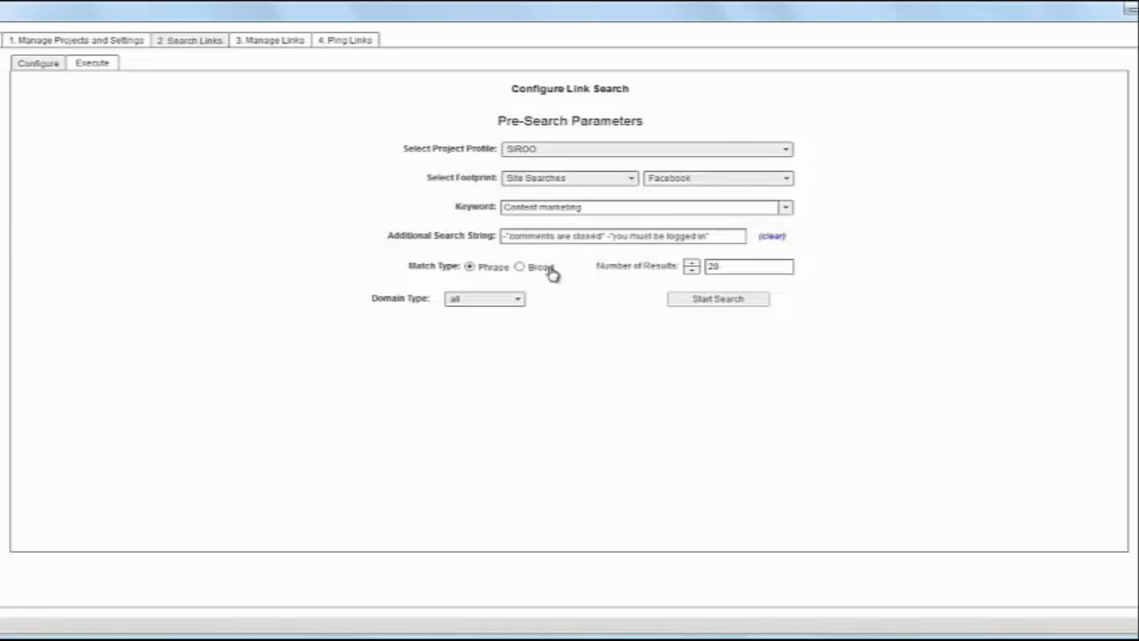
left_click(670, 181)
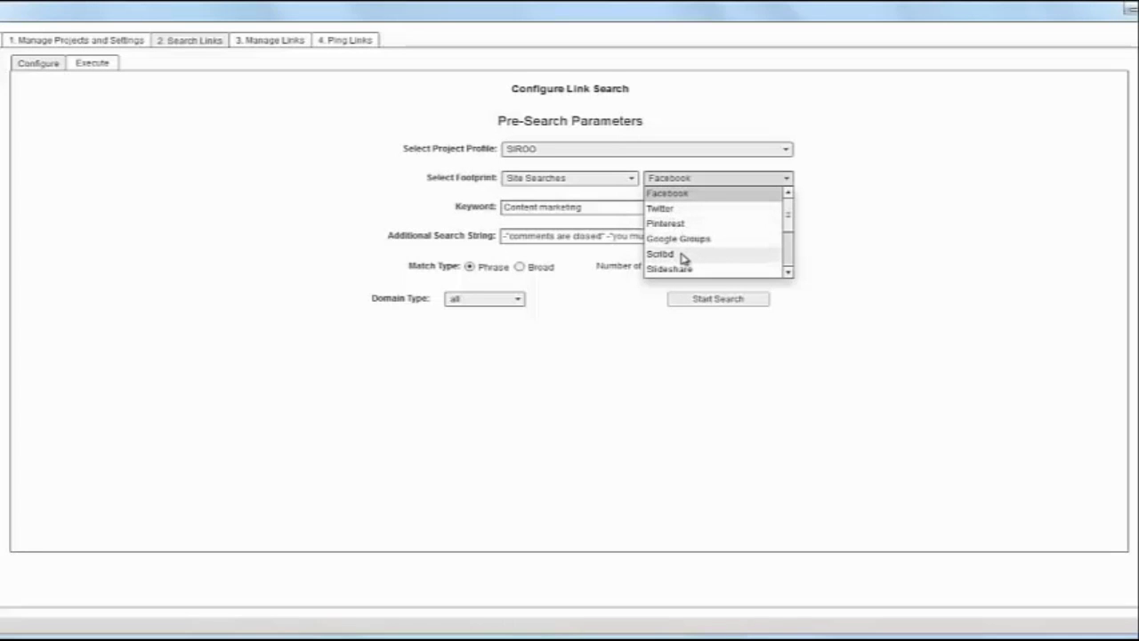
scroll(684, 258, "down", 1)
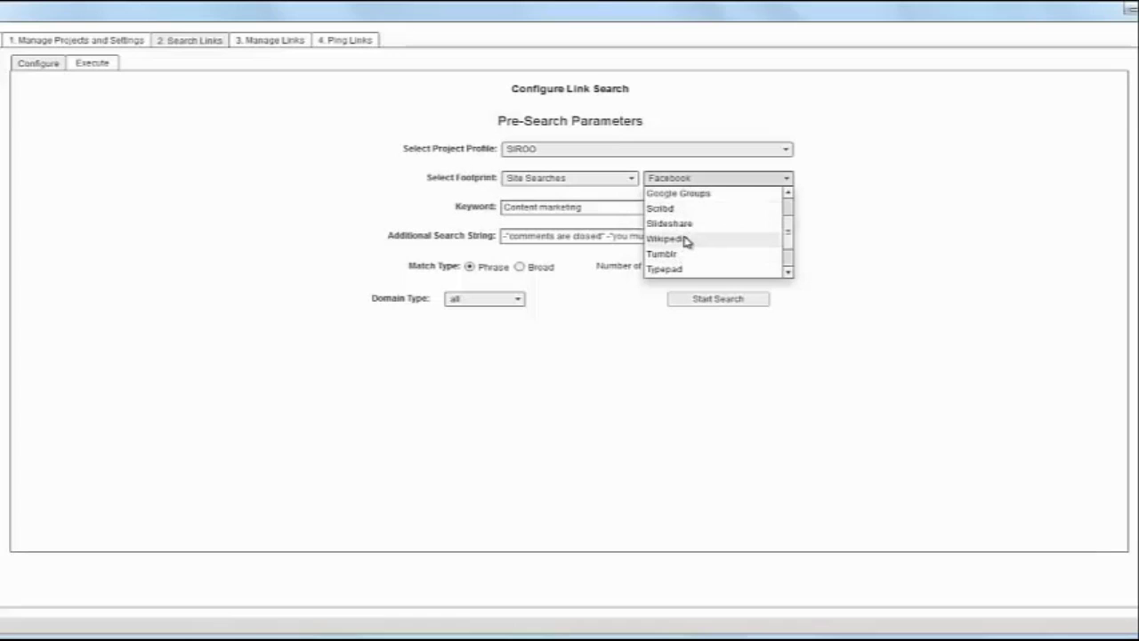
scroll(685, 241, "down", 1)
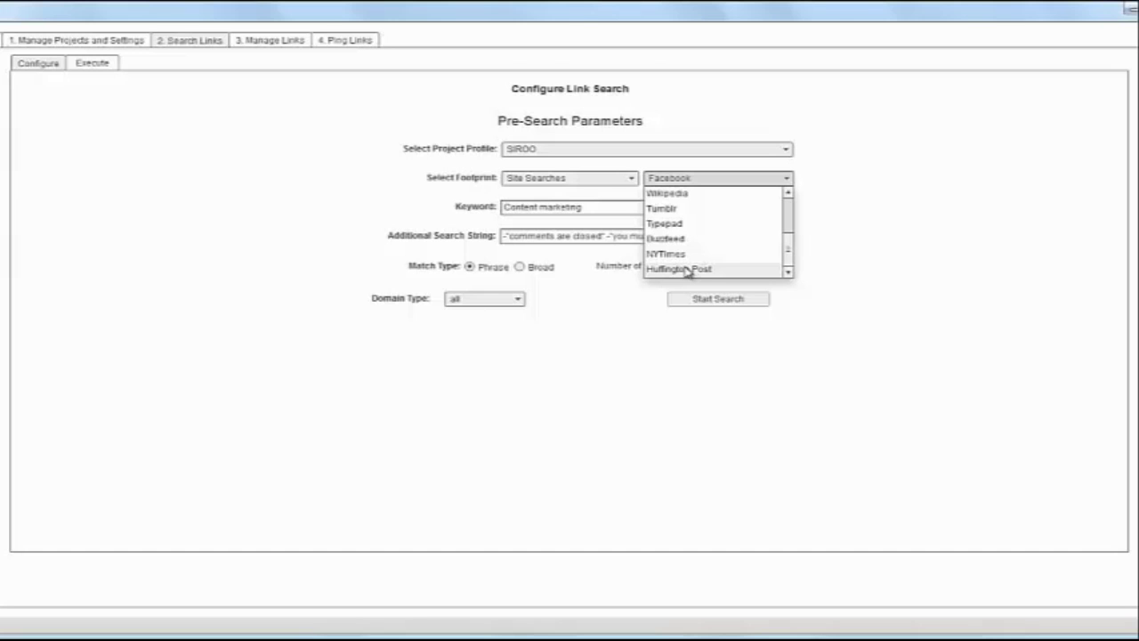
Set the footprint to Guest Blogging with the Guest Post query, keeping Content marketing as the keyword
left_click(597, 180)
scroll(579, 240, "up", 1)
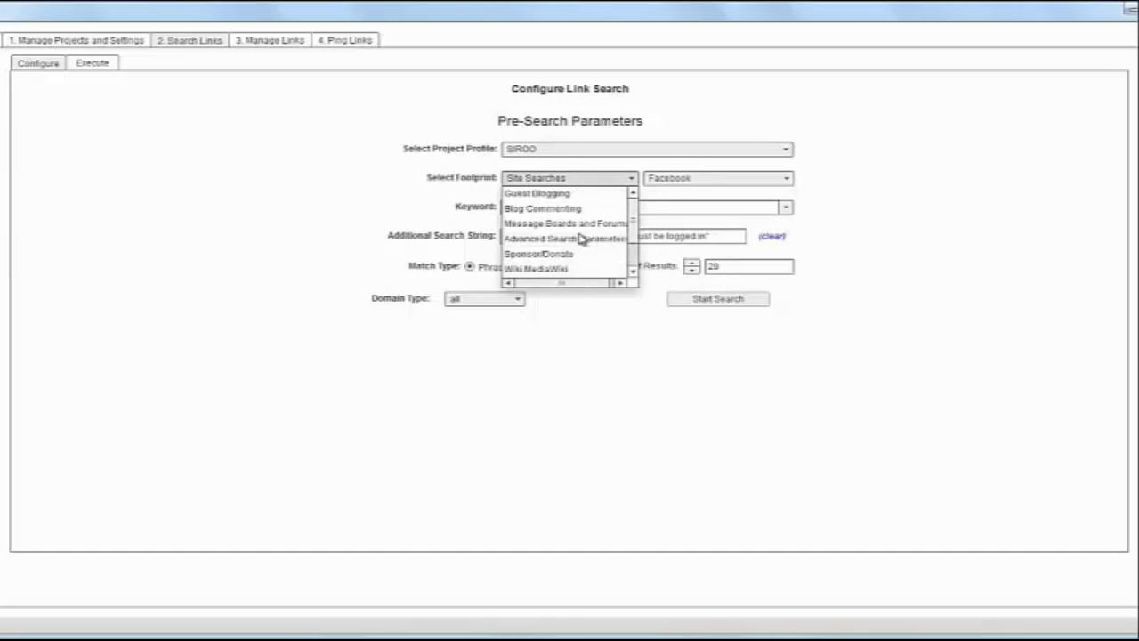
left_click(564, 194)
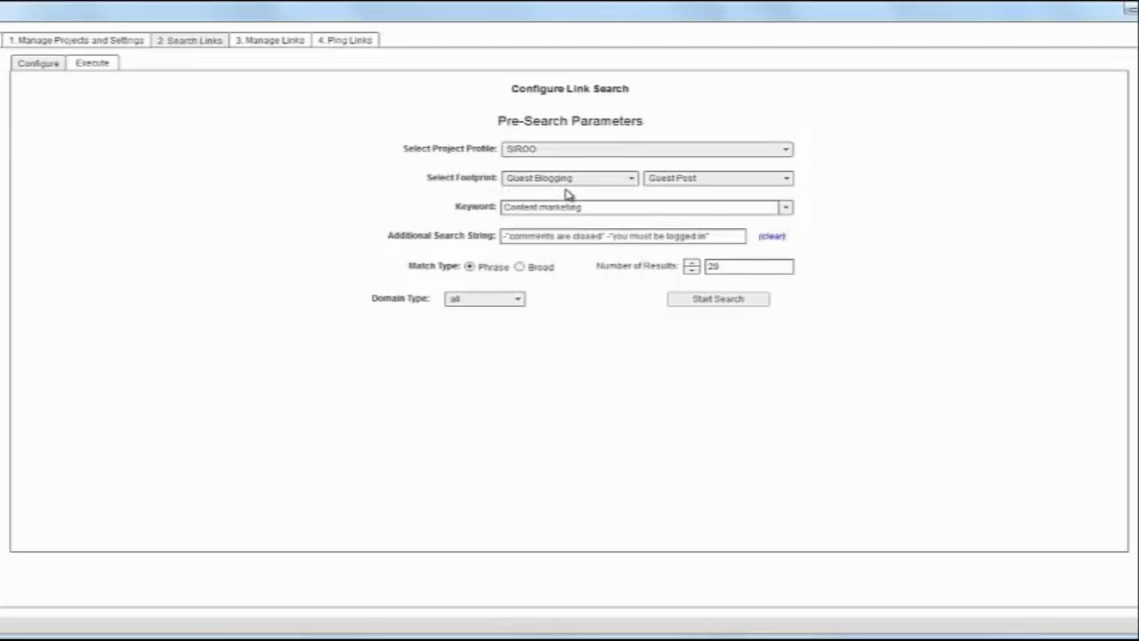
left_click(679, 188)
left_click(682, 196)
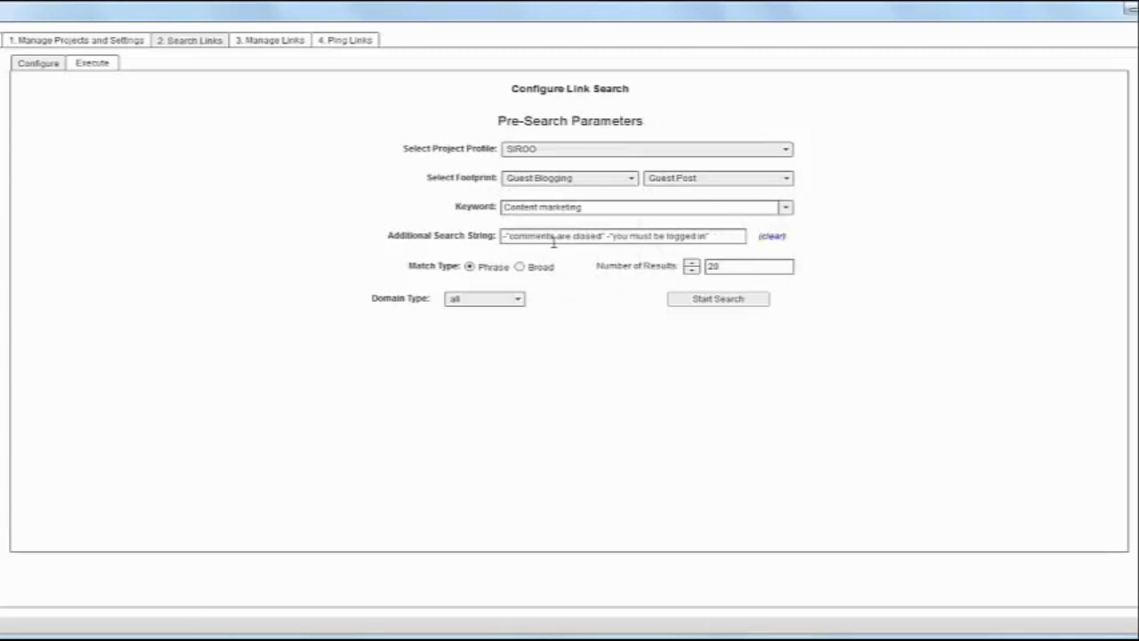
left_click(786, 208)
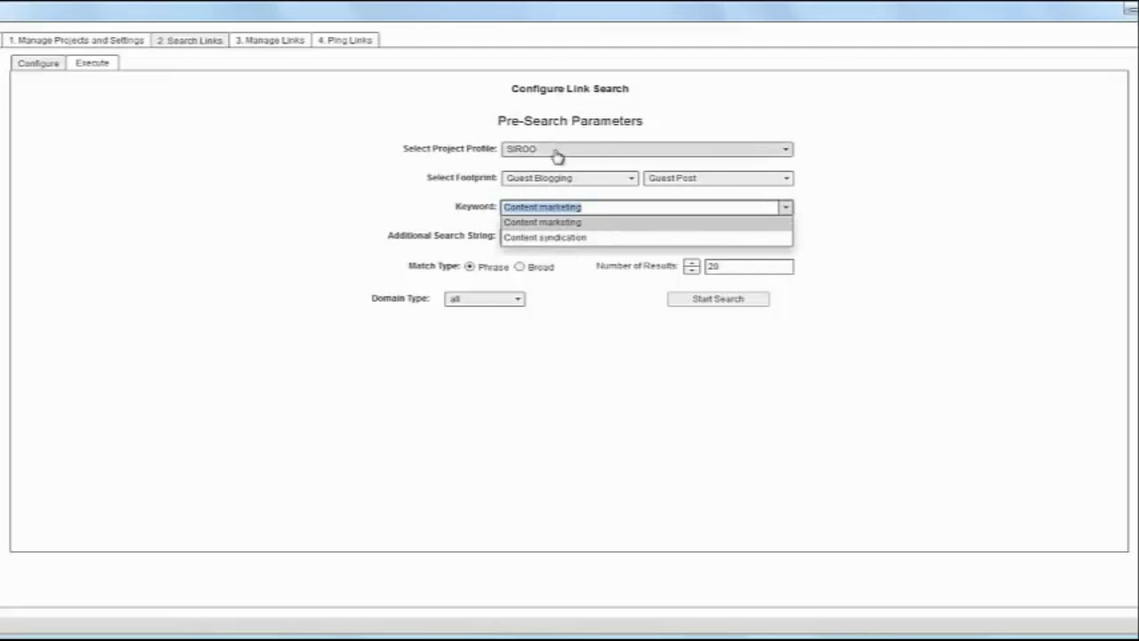
left_click(413, 207)
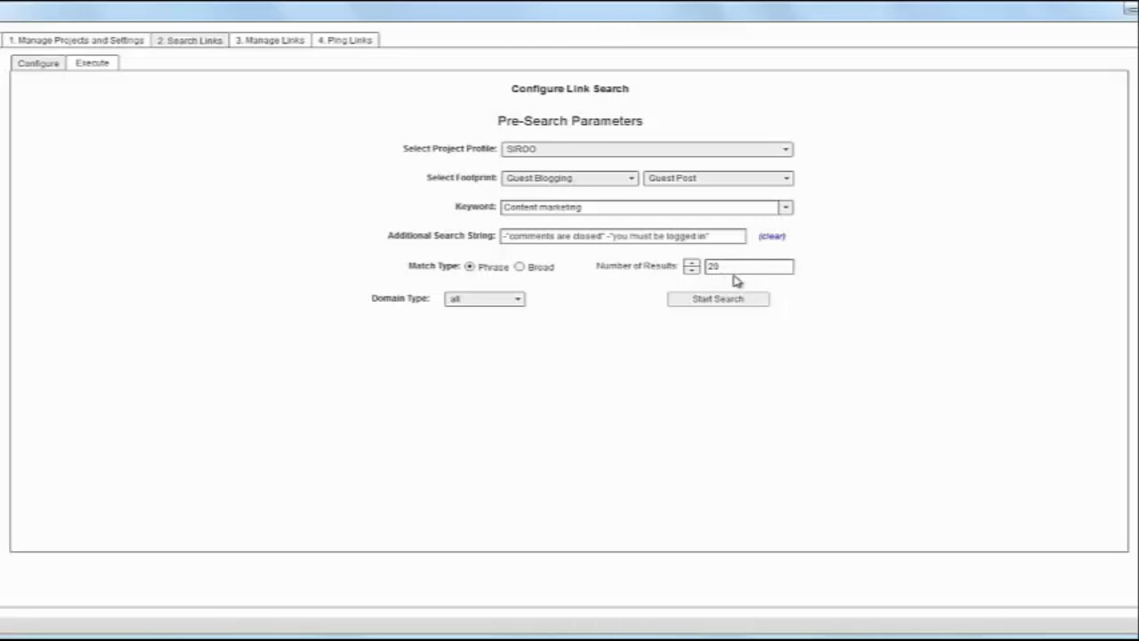
Browse the available domain types, keep the domain type at all and start the link search
left_click(463, 301)
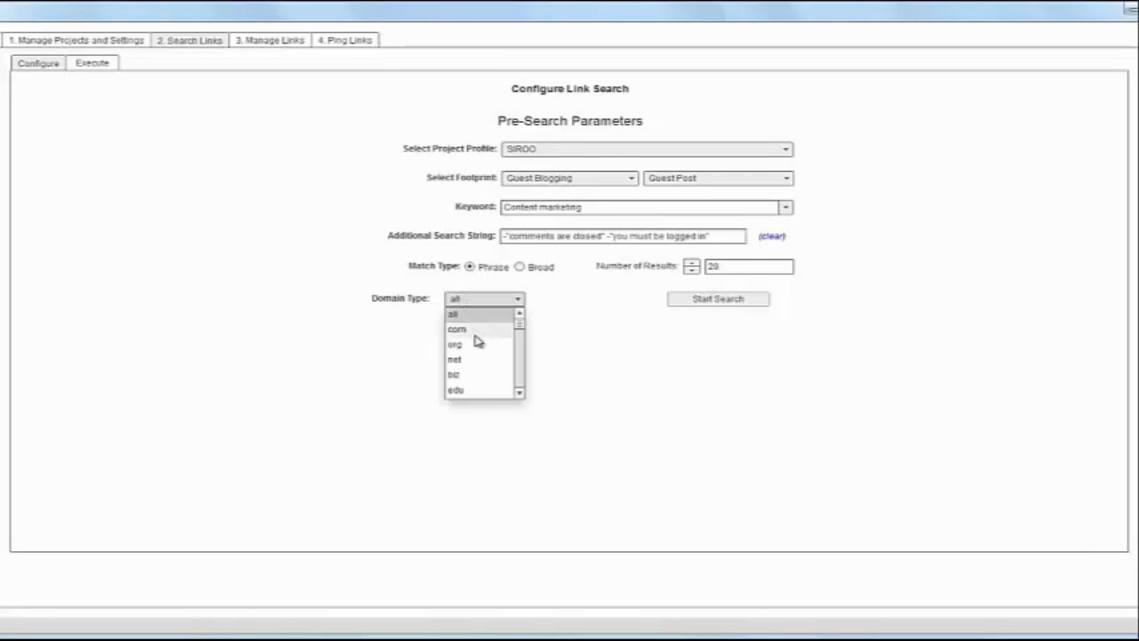
scroll(472, 343, "down", 5)
scroll(476, 345, "down", 20)
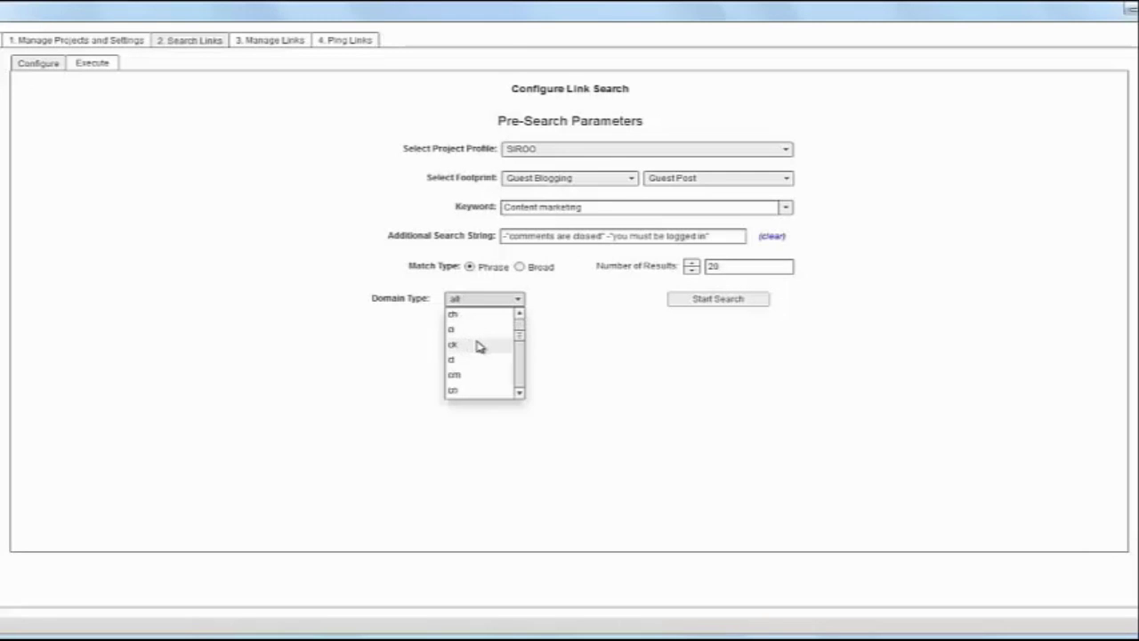
scroll(485, 356, "down", 5)
scroll(485, 356, "down", 20)
scroll(483, 356, "up", 20)
scroll(485, 355, "up", 20)
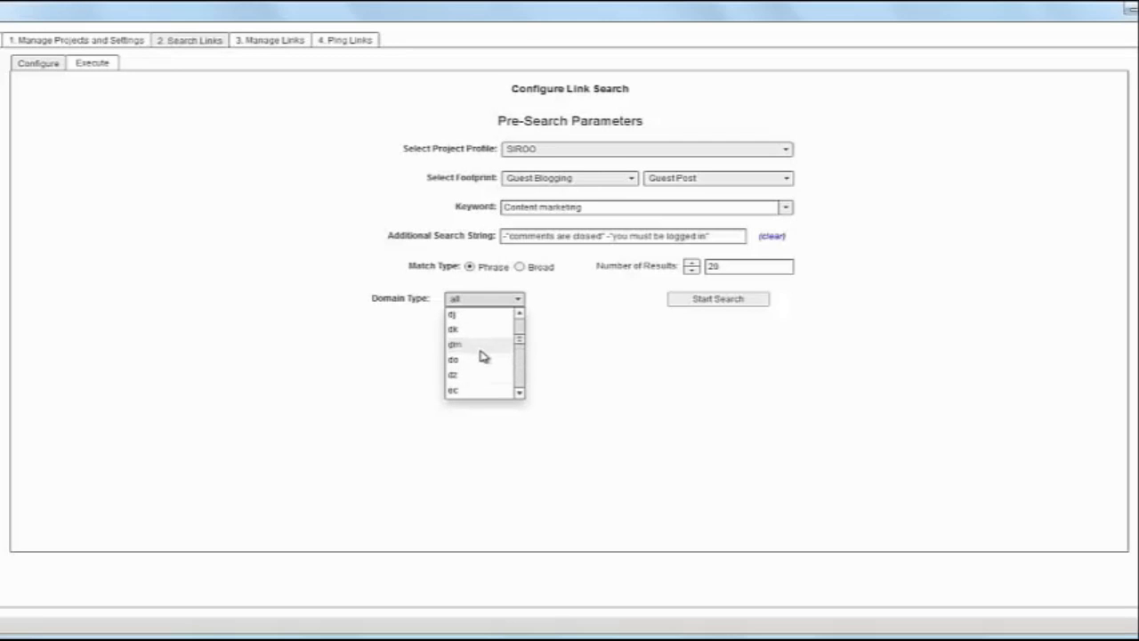
scroll(481, 356, "up", 10)
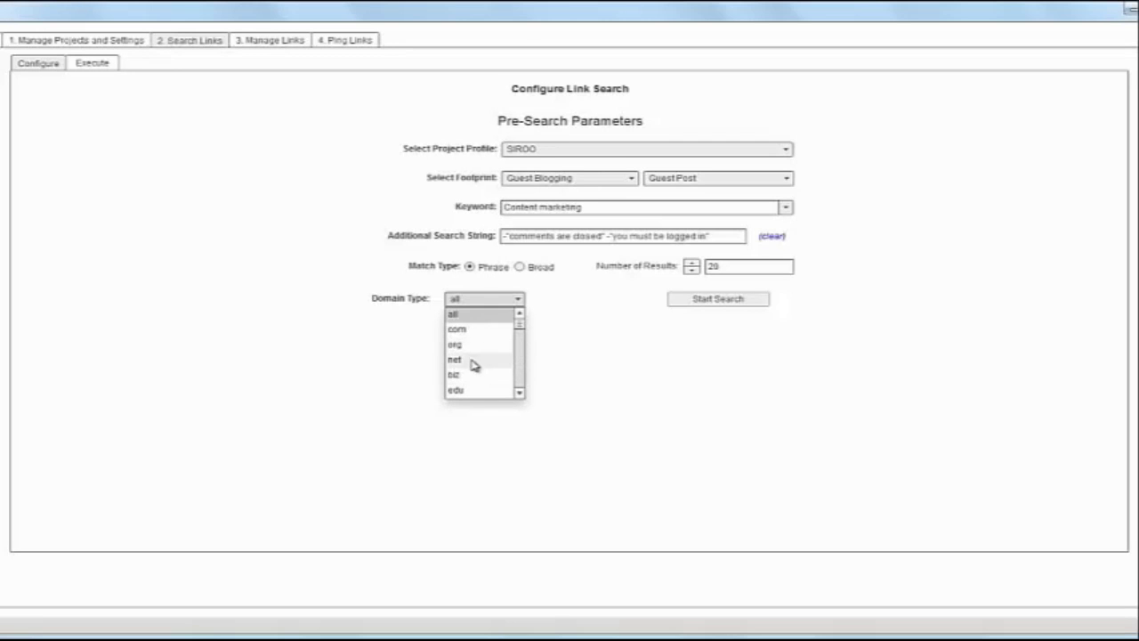
left_click(470, 316)
left_click(712, 303)
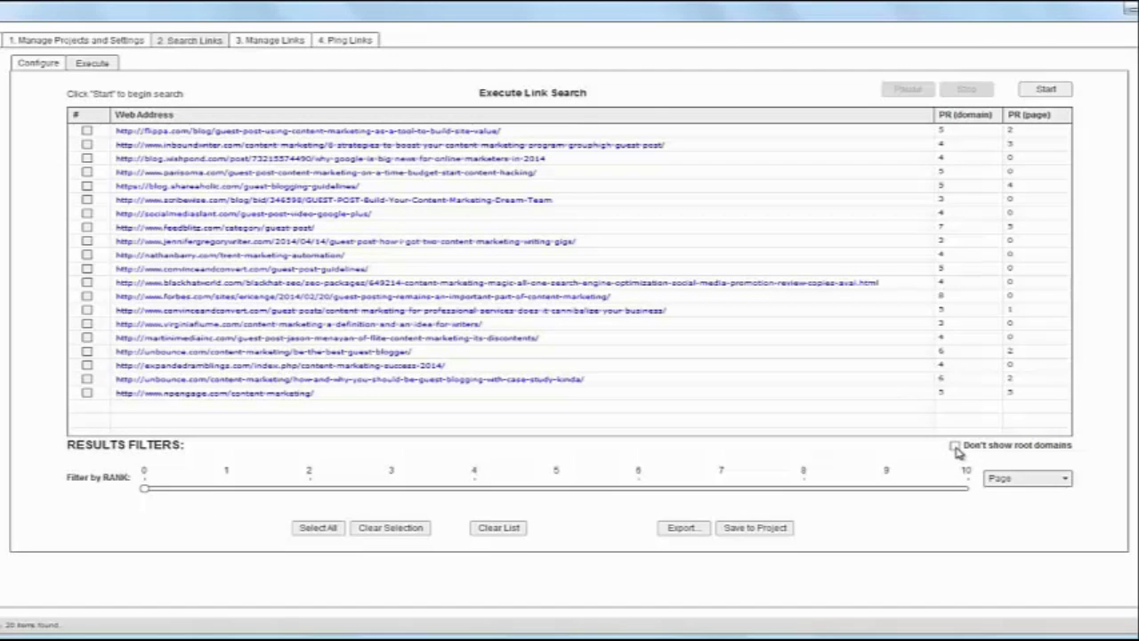
Filter the search results by Domain rank, trying a minimum of 5 before settling on 4
left_click(1011, 484)
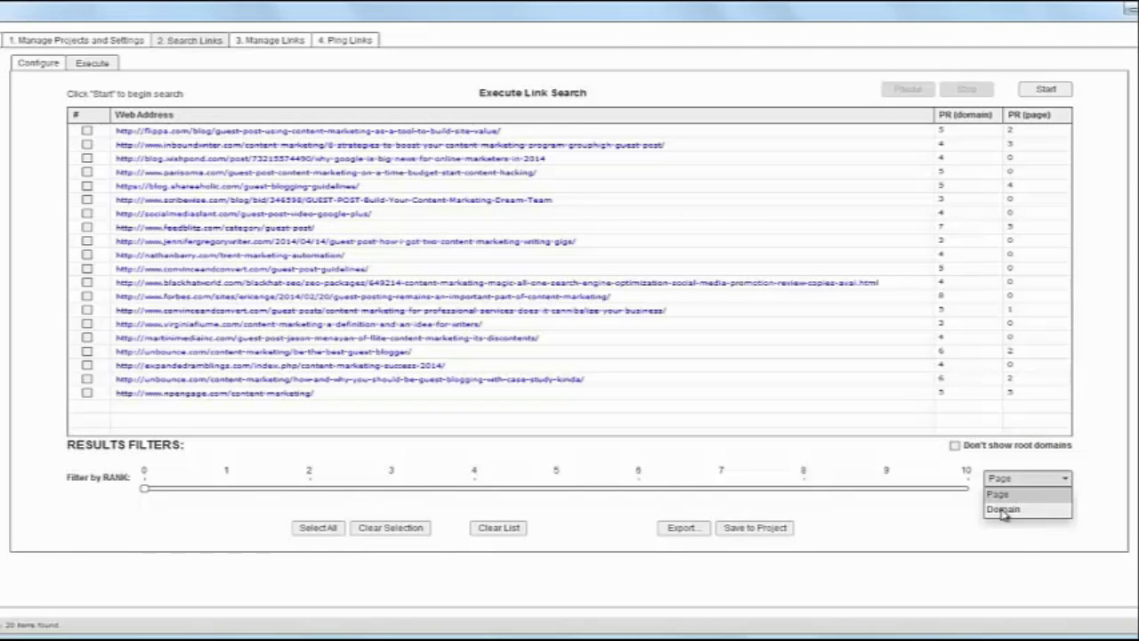
left_click(1003, 510)
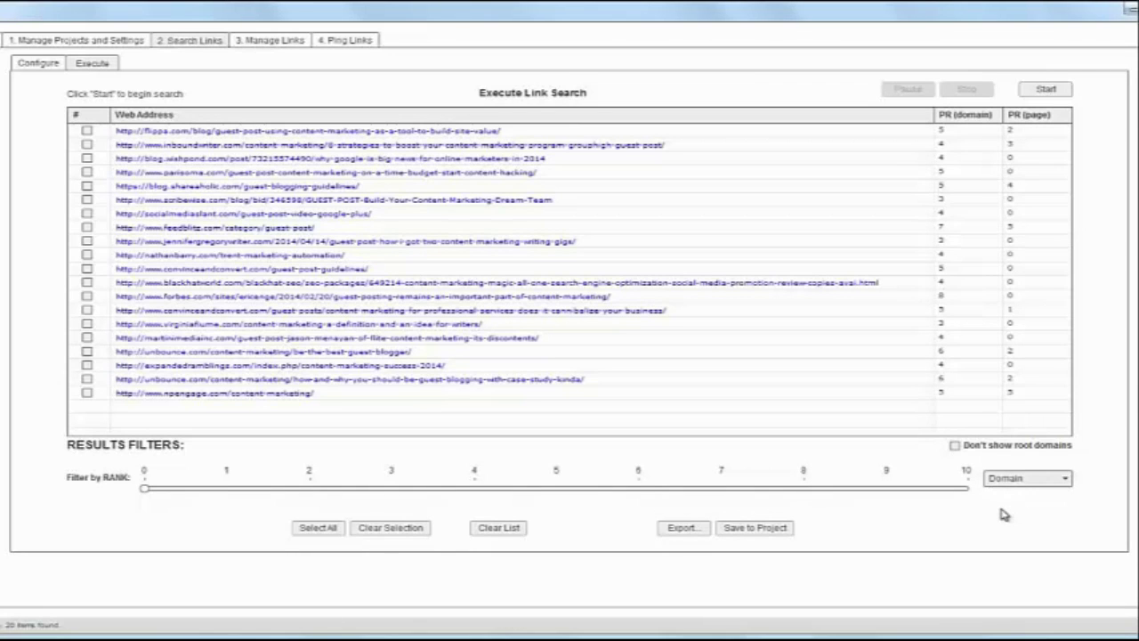
mouse_move(170, 494)
left_click_drag(170, 495, 557, 489)
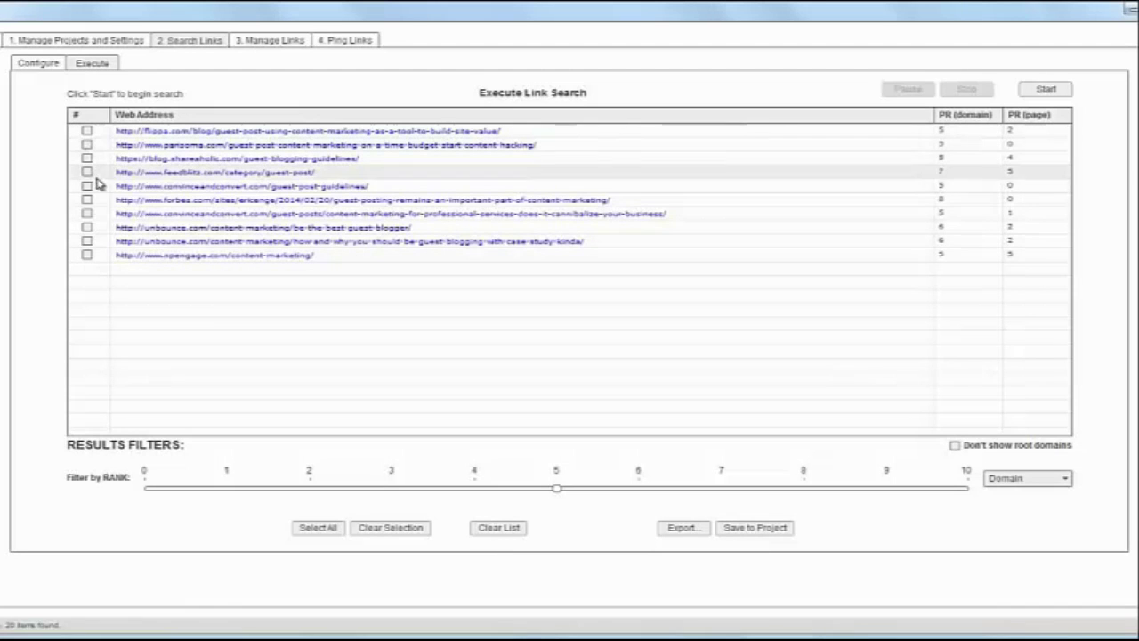
left_click_drag(555, 500, 476, 495)
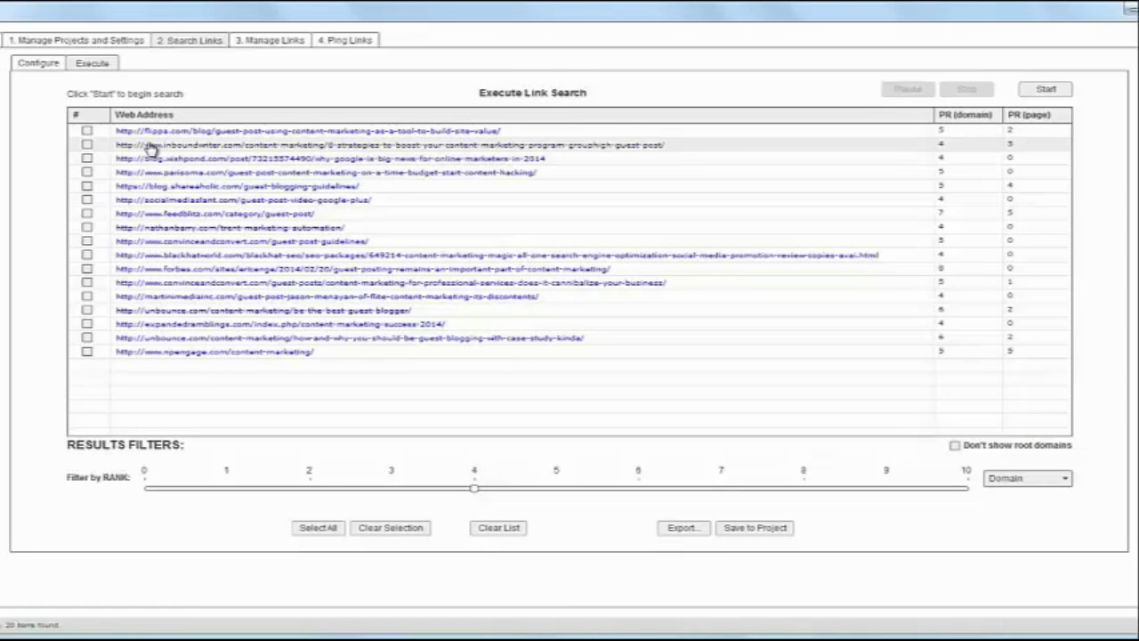
Select the inboundwriter.com, marketing-automation and expandedramblings.com results and save them to the project
left_click(87, 145)
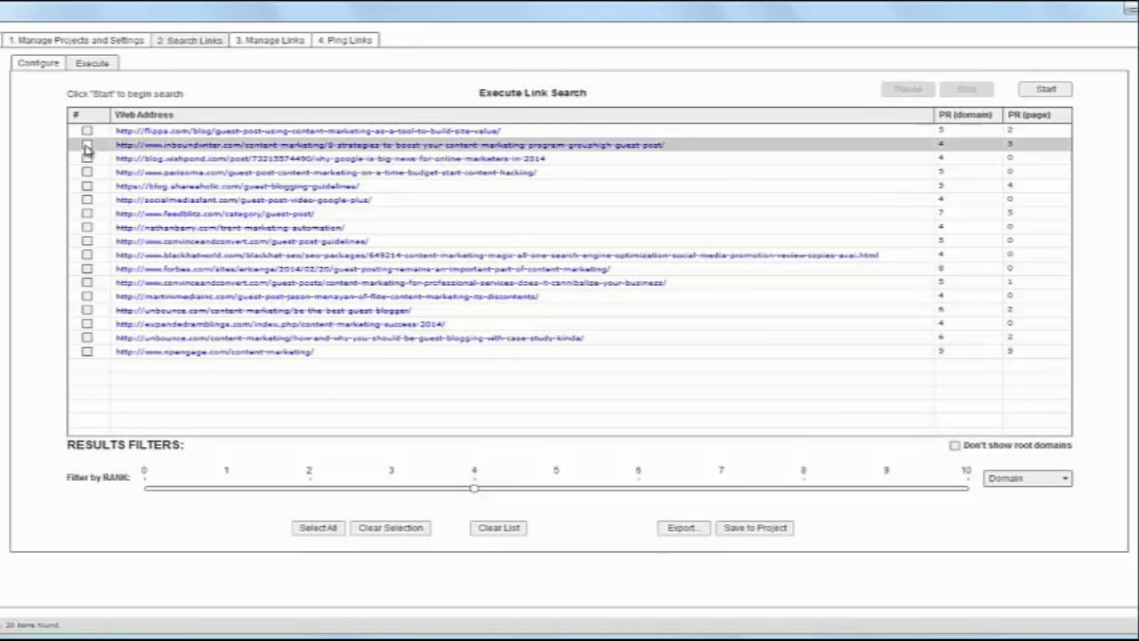
left_click(86, 228)
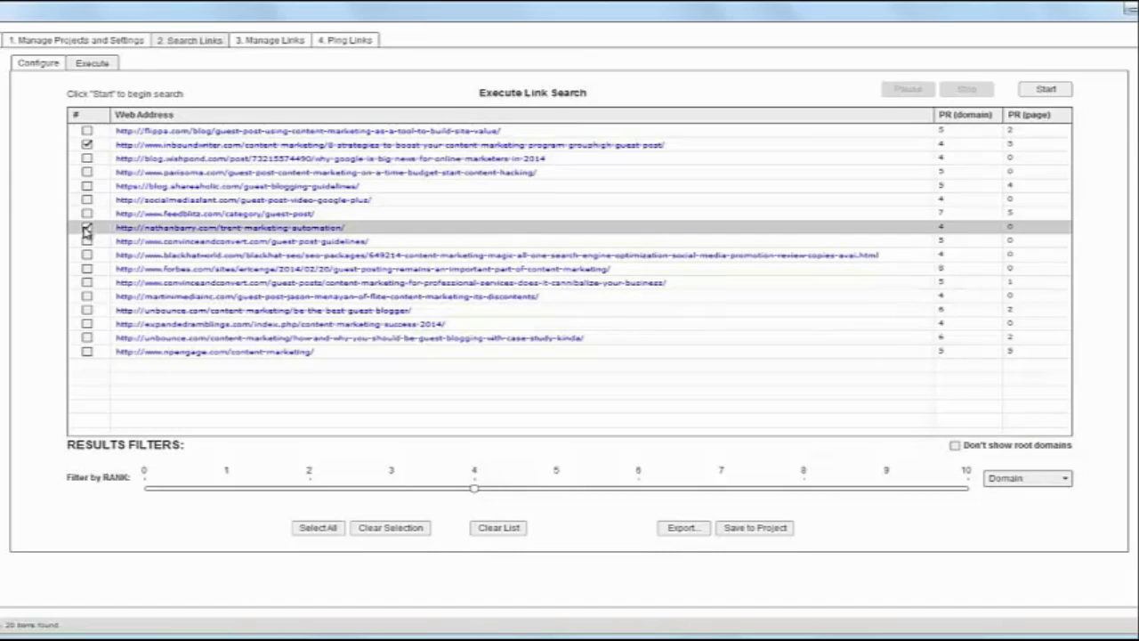
left_click(86, 324)
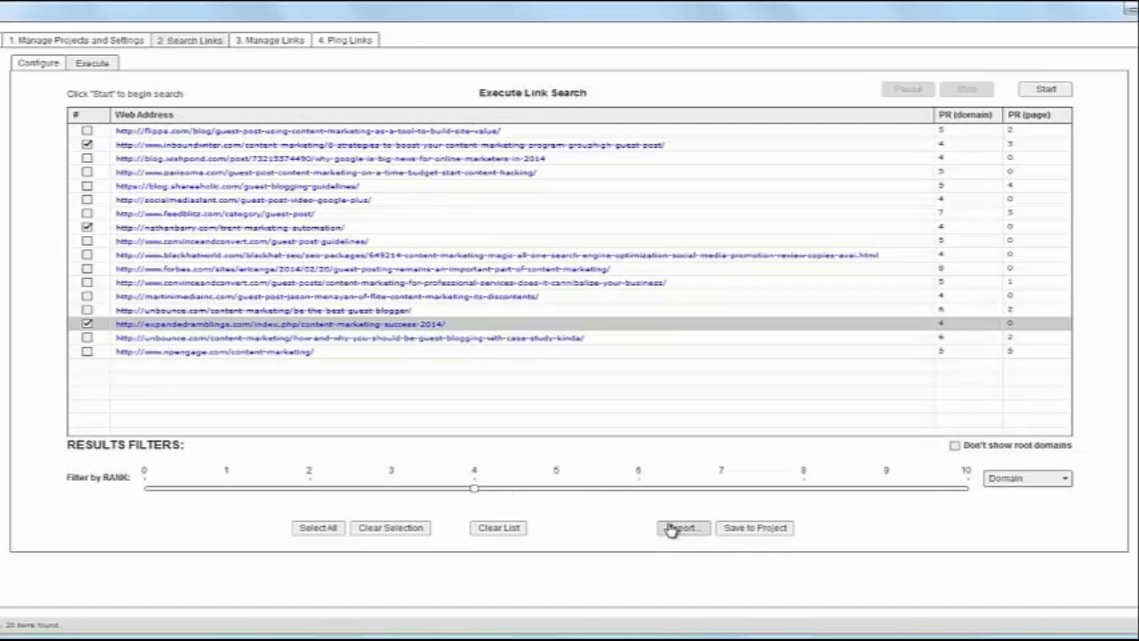
left_click(746, 532)
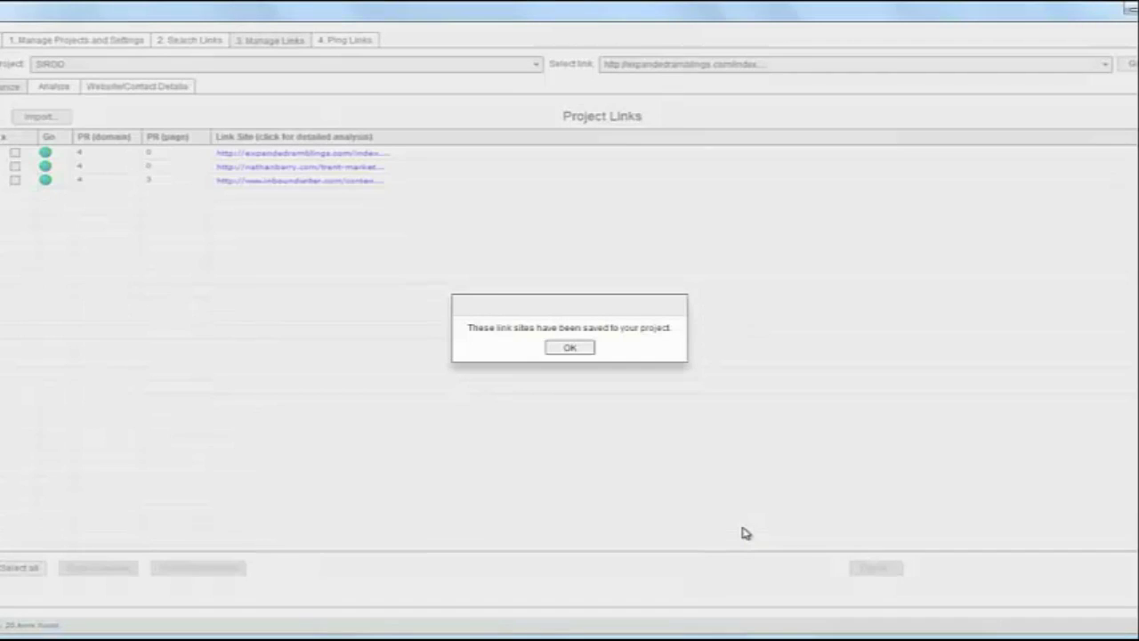
left_click(570, 348)
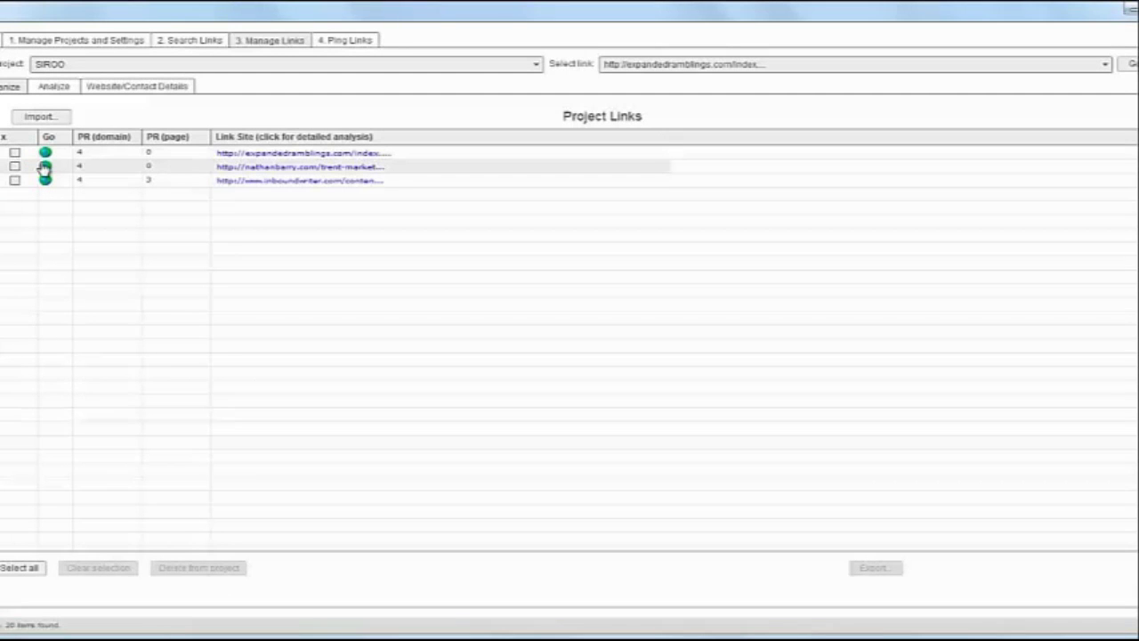
Analyze all metrics for the expandedramblings.com project link and check its website and contact details
left_click(265, 153)
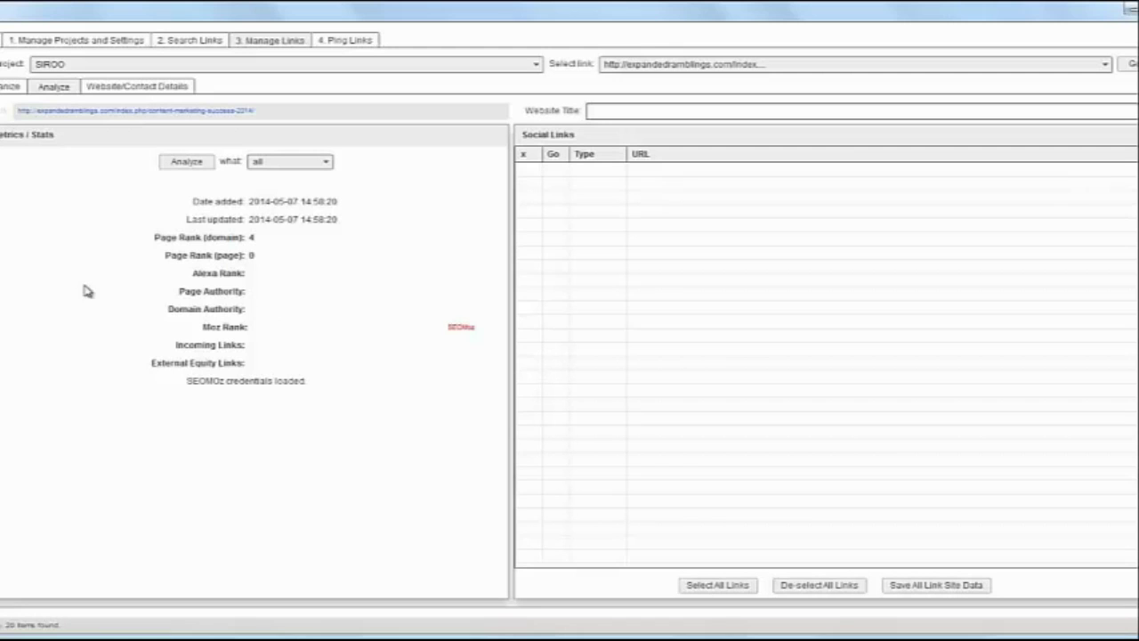
left_click(183, 162)
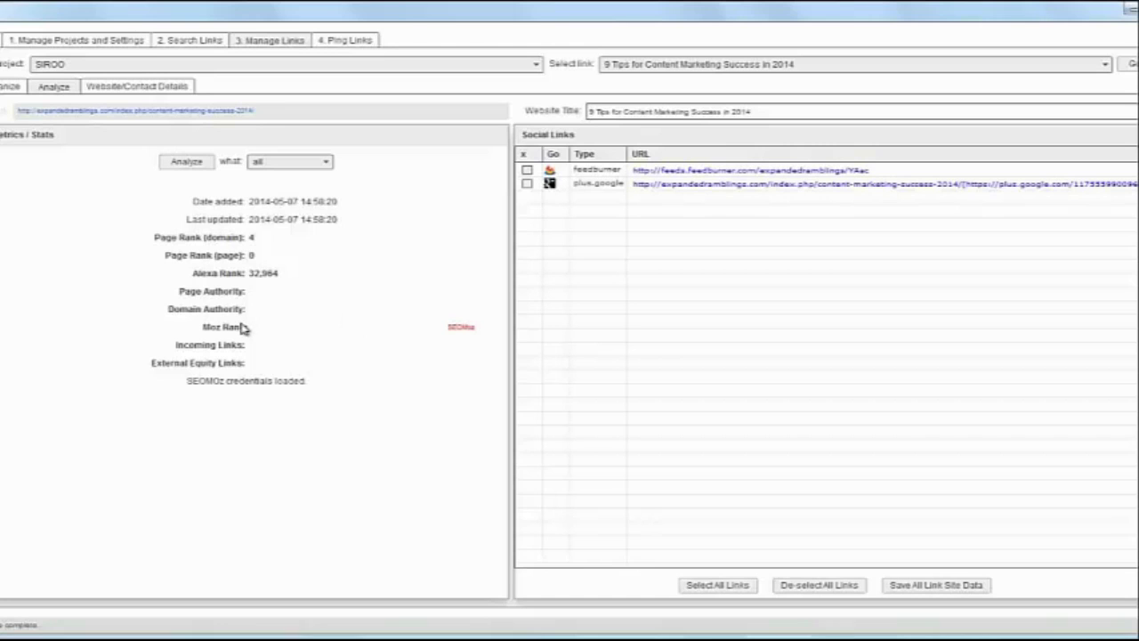
left_click(154, 88)
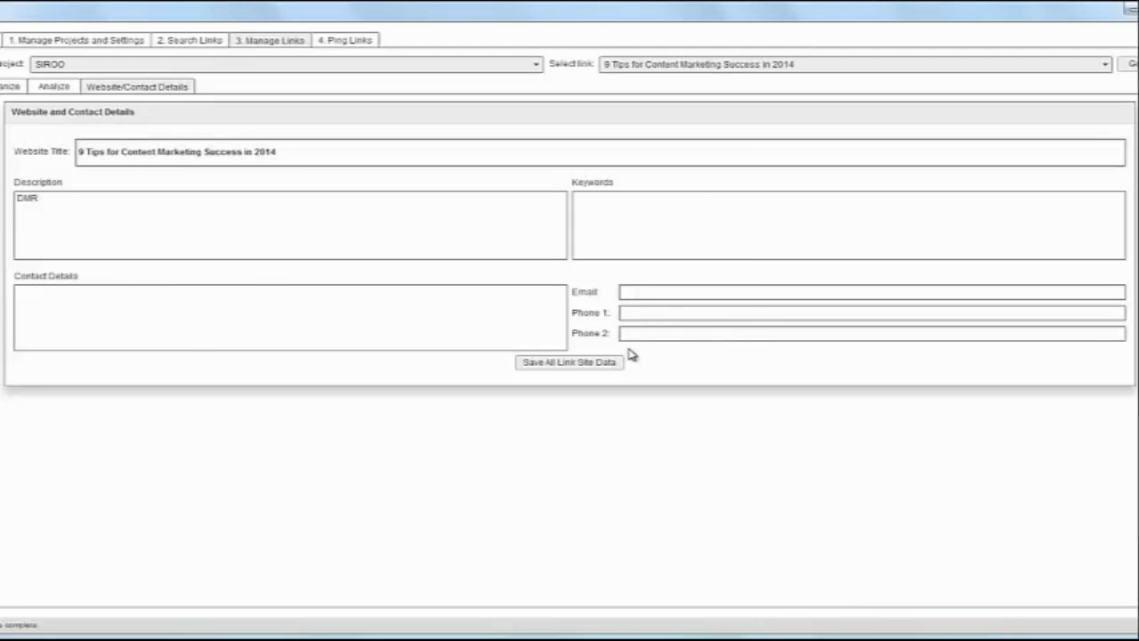
left_click(53, 86)
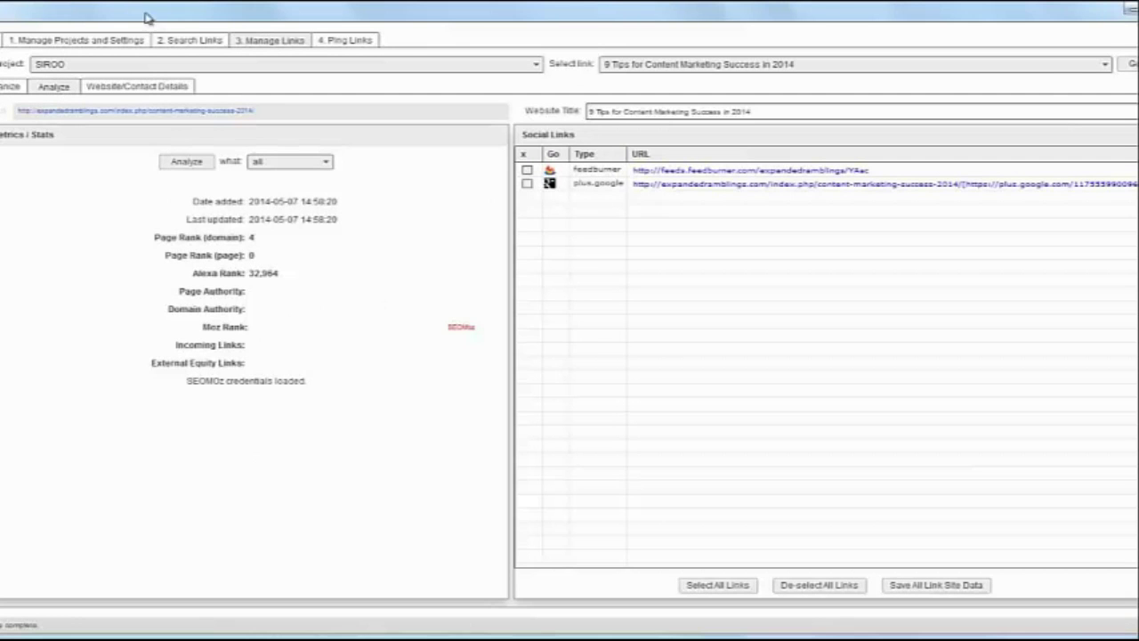
Analyze all metrics for the marketing-automation project link, check its contact details and return to the project links list
left_click(170, 42)
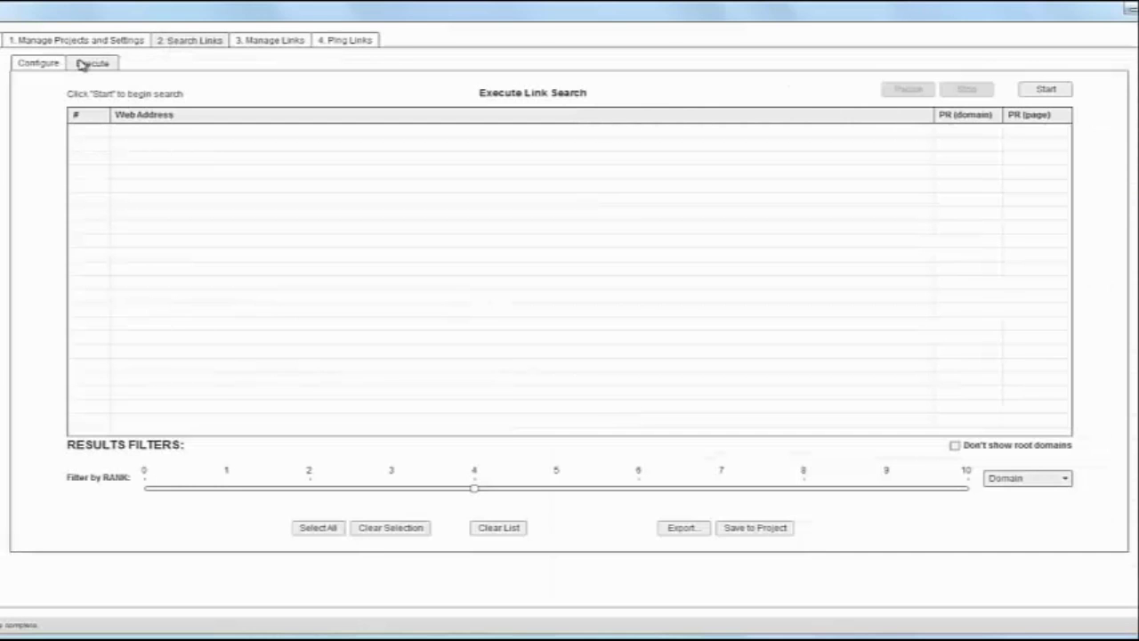
left_click(270, 41)
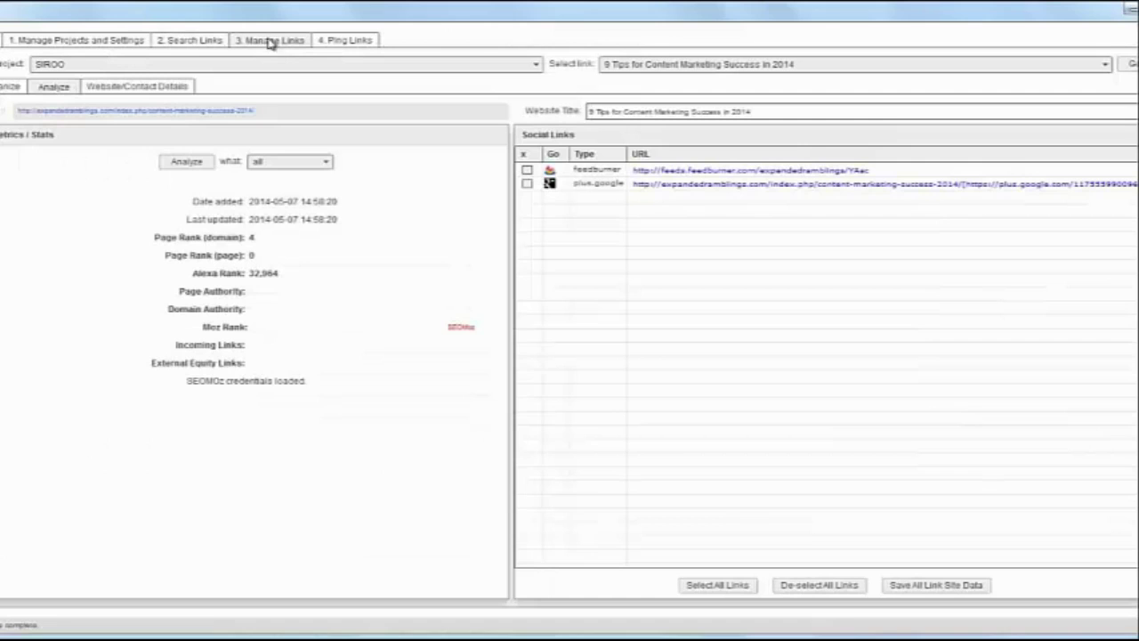
left_click(10, 86)
left_click(271, 169)
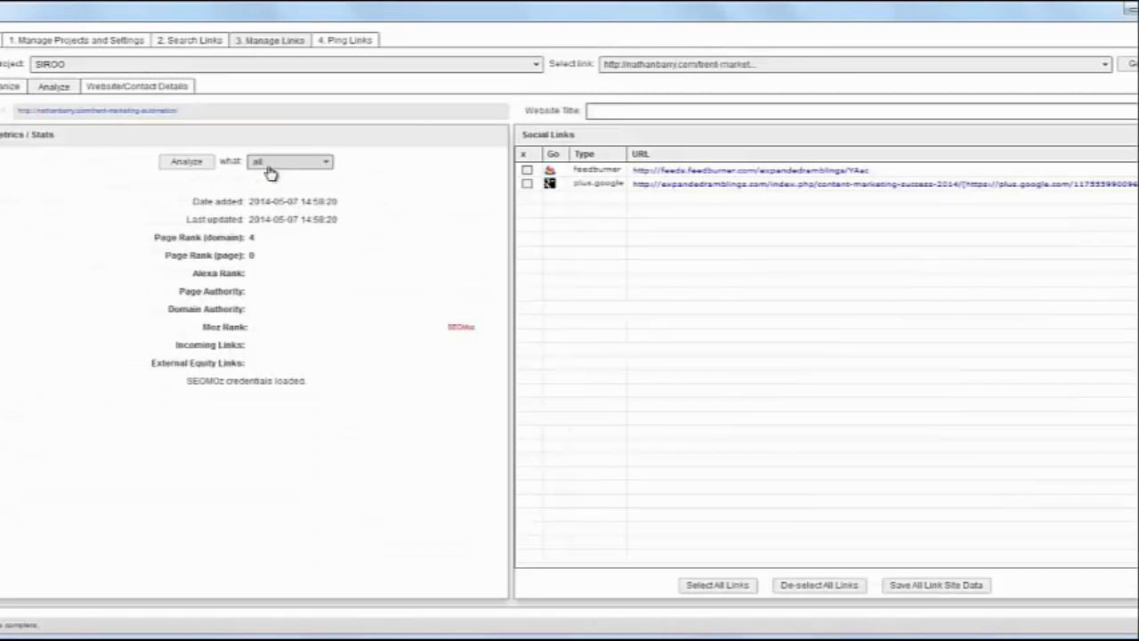
left_click(186, 161)
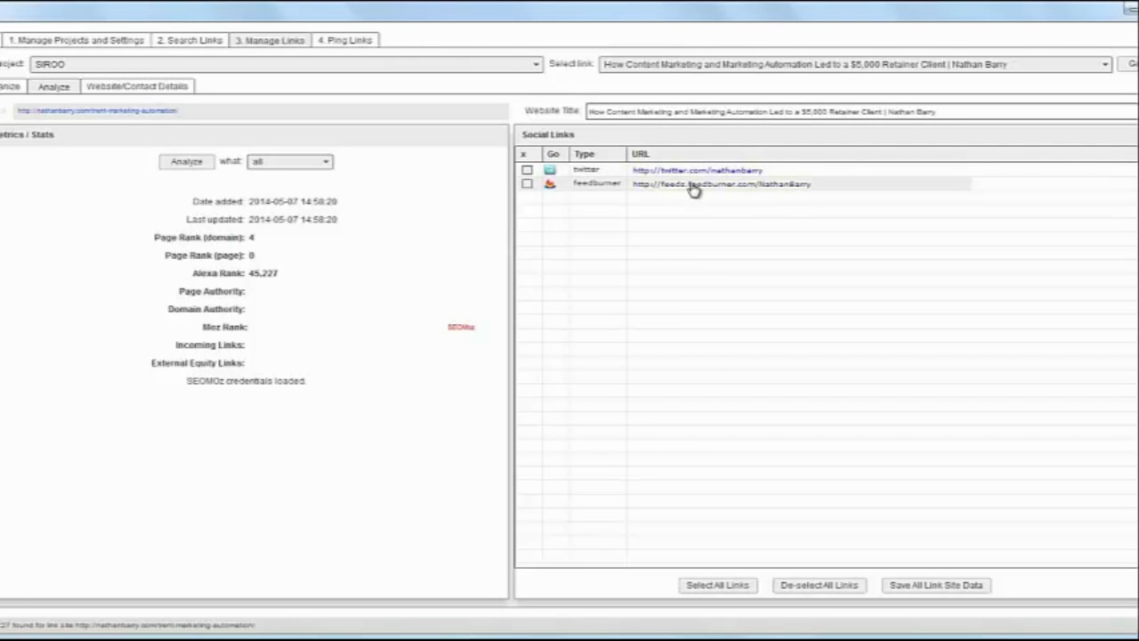
left_click(149, 87)
left_click(62, 87)
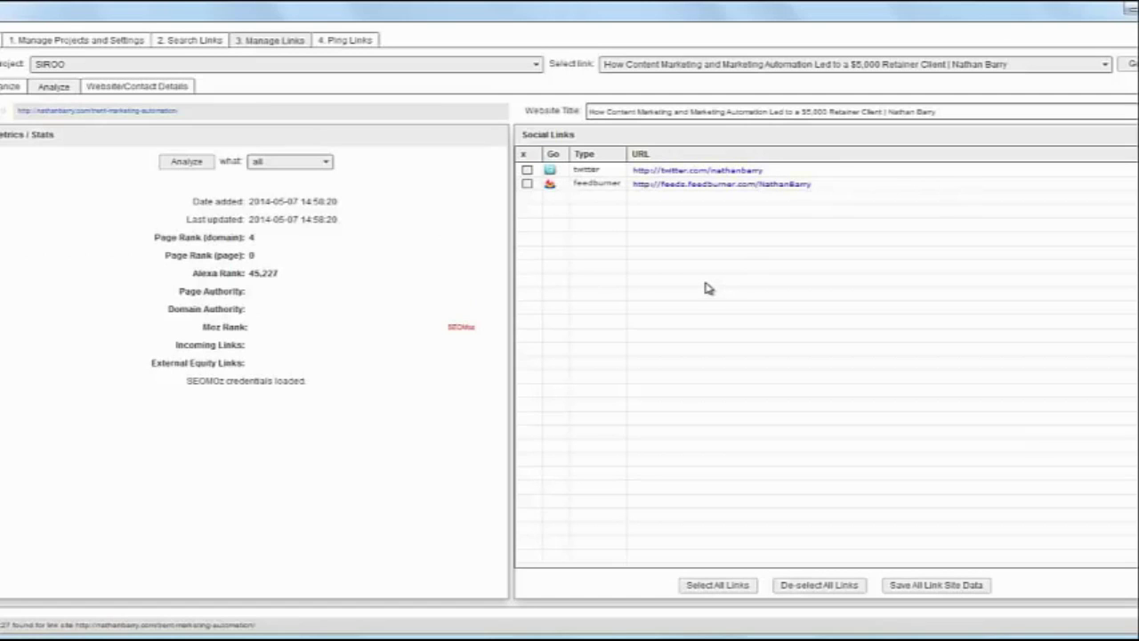
left_click(259, 167)
left_click(8, 88)
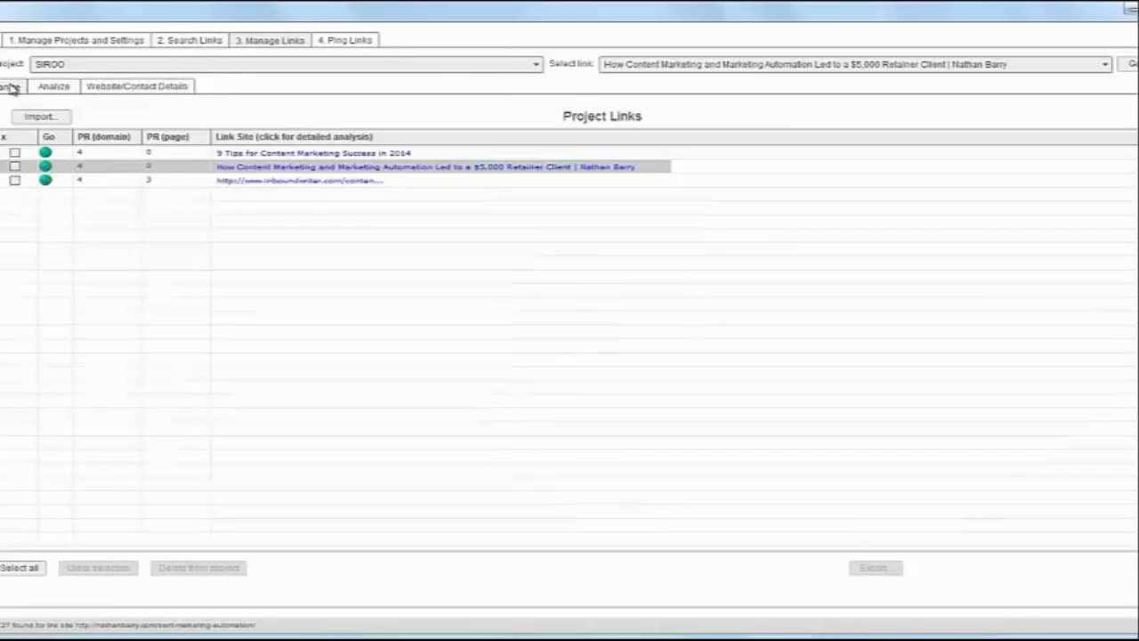
Analyze all metrics for the inboundwriter.com project link and save its link site data with all social links selected
left_click(263, 181)
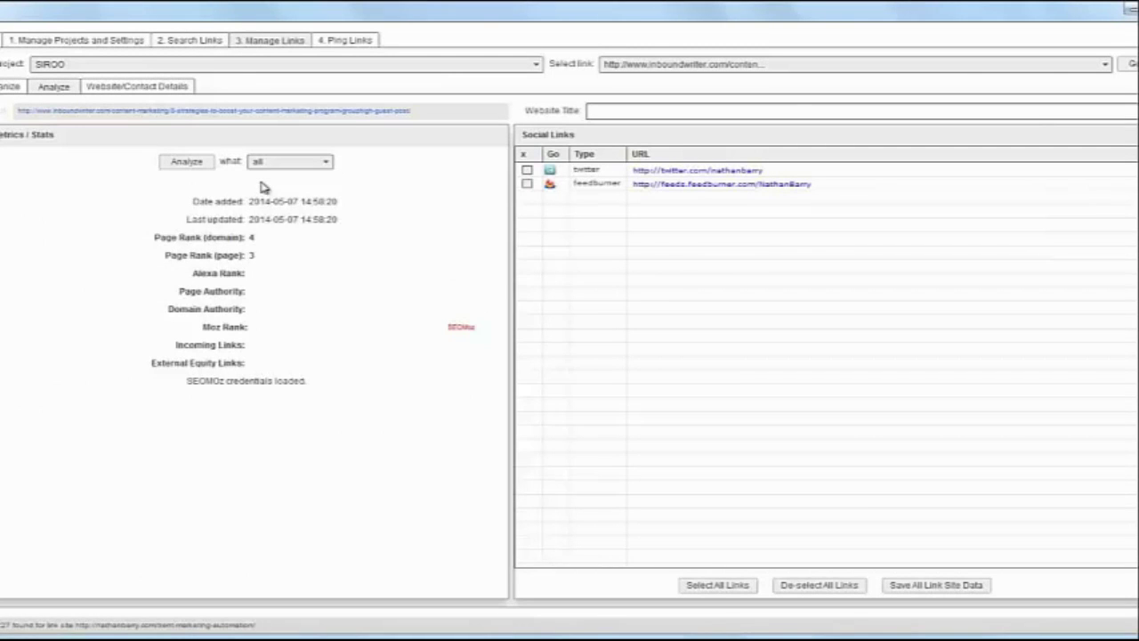
left_click(184, 162)
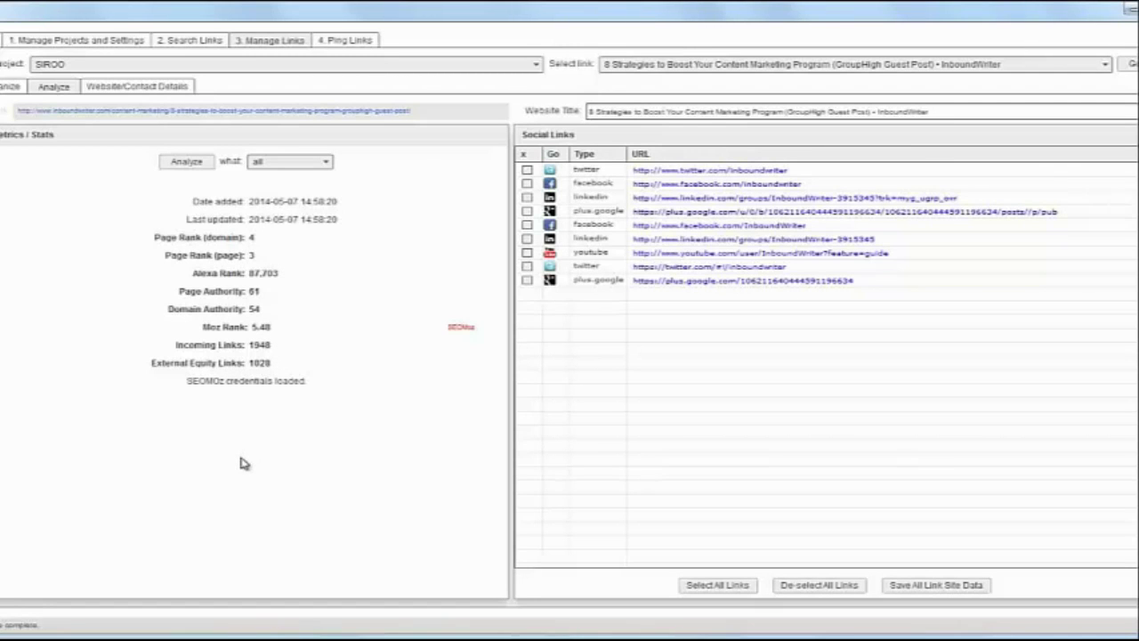
left_click(922, 584)
left_click(717, 584)
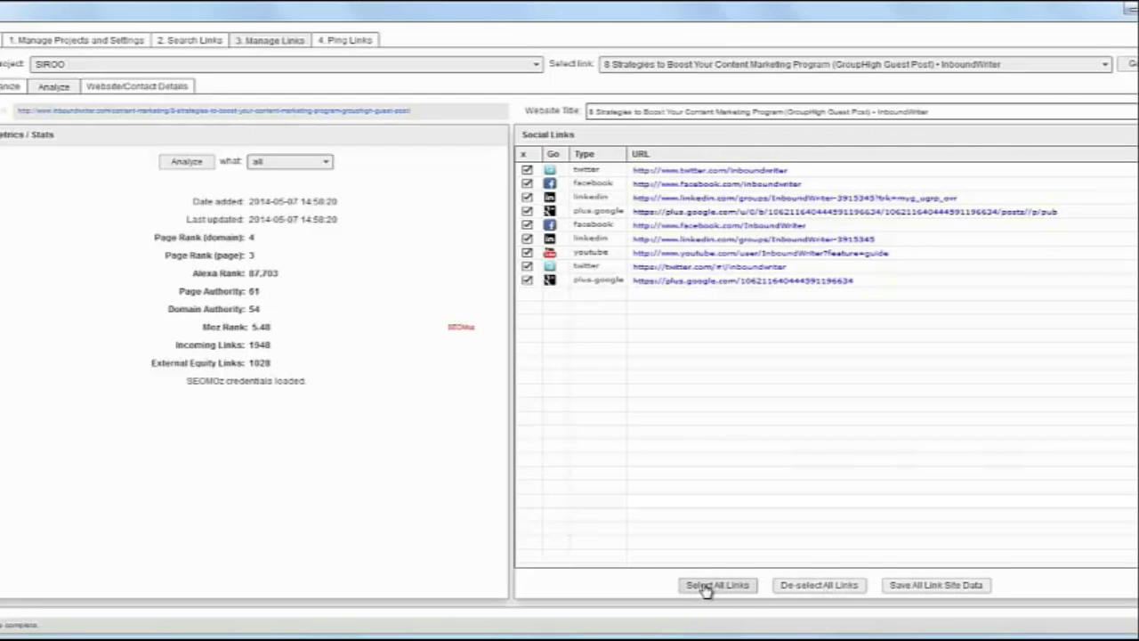
left_click(922, 584)
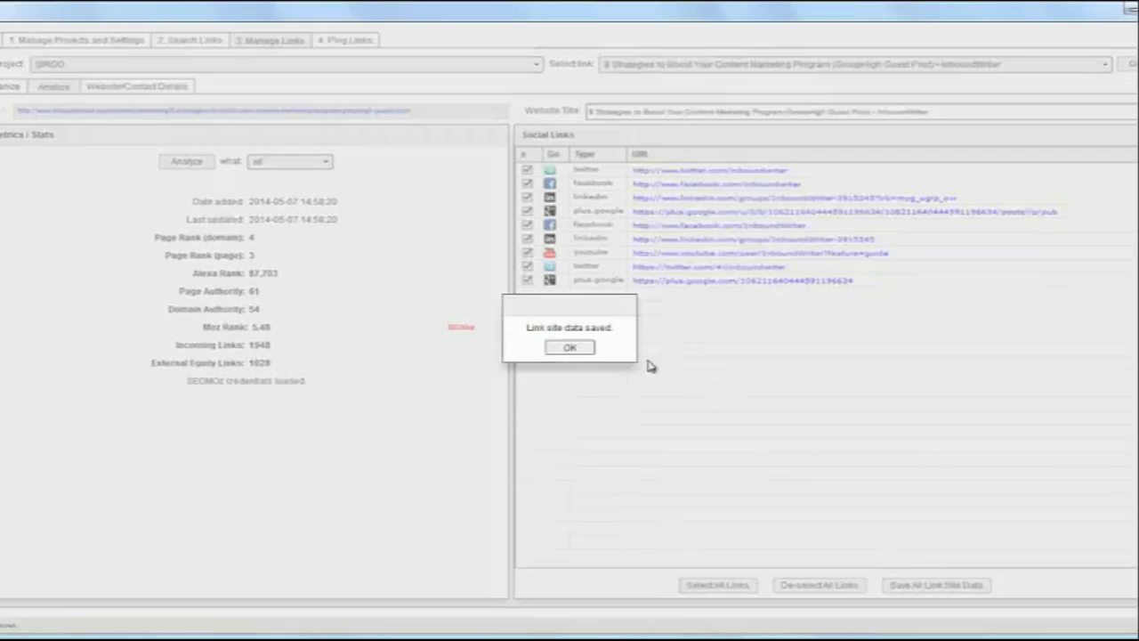
left_click(569, 347)
Look through the available project links and projects, keeping SIROO as the selected project
left_click(681, 64)
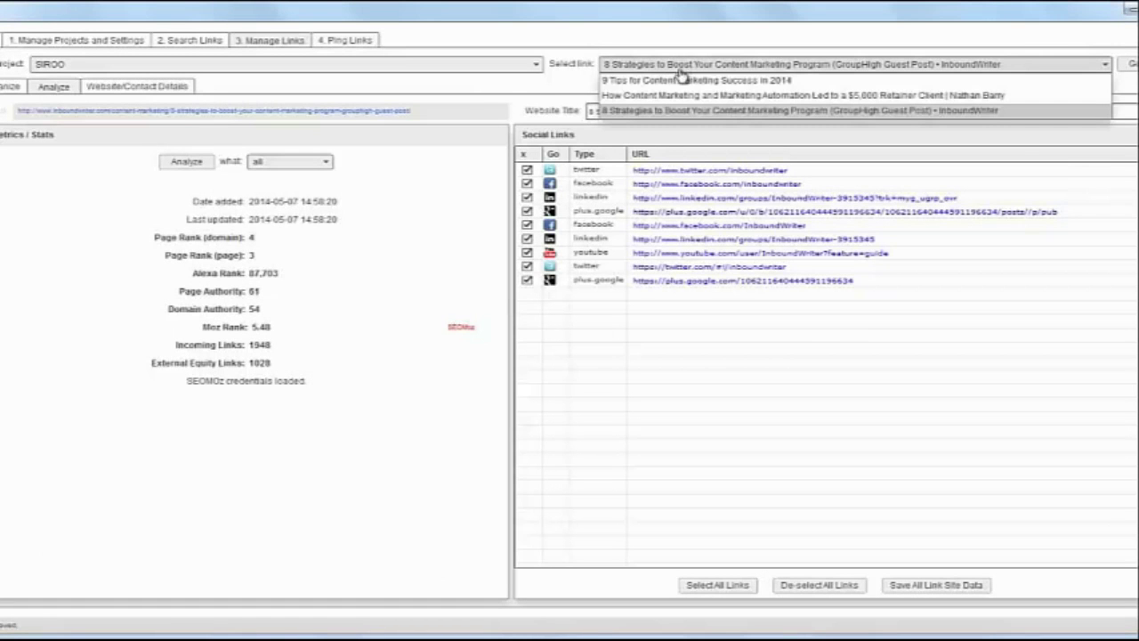
left_click(528, 69)
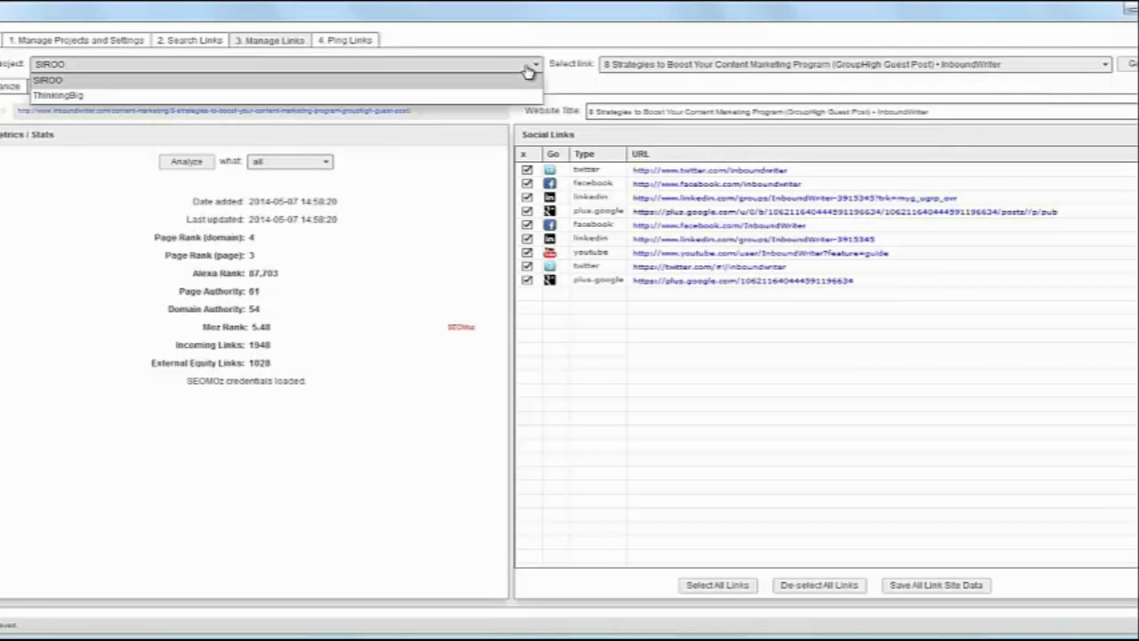
left_click(404, 83)
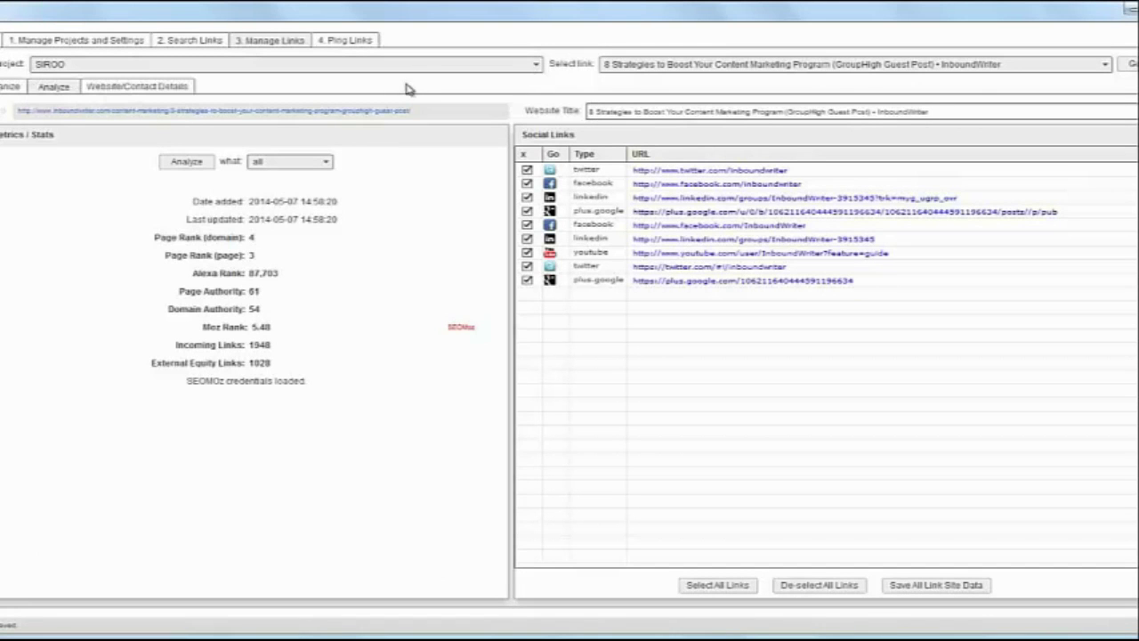
Switch to the marketing automation link and back to the InboundWriter link, and check its website and contact details before returning to the analysis
left_click(715, 67)
left_click(648, 96)
left_click(660, 67)
left_click(646, 110)
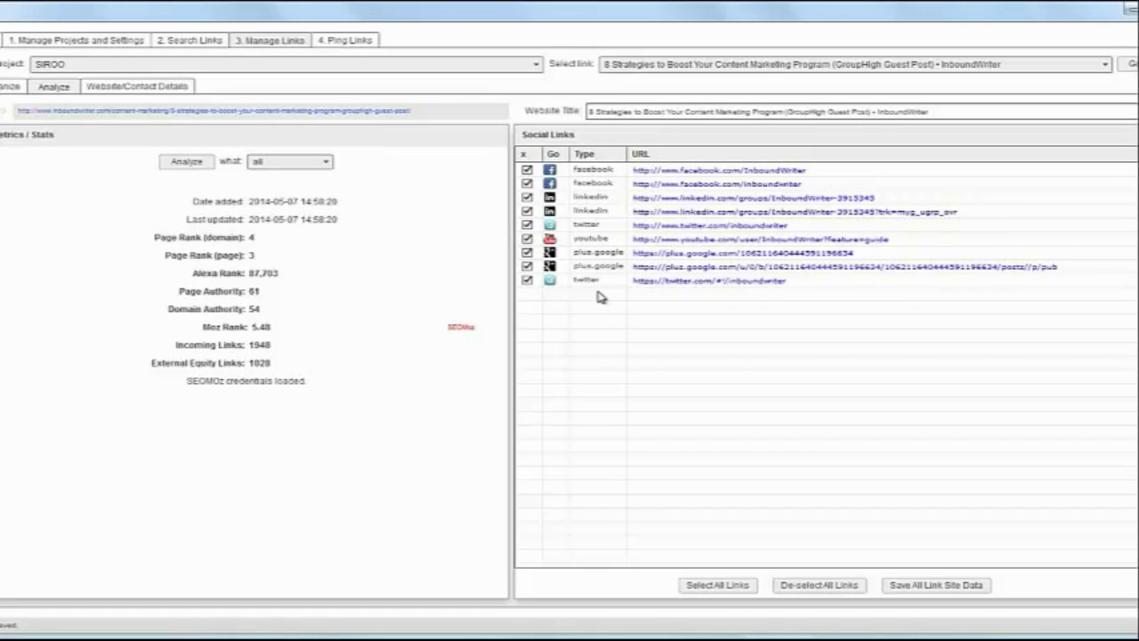
left_click(117, 87)
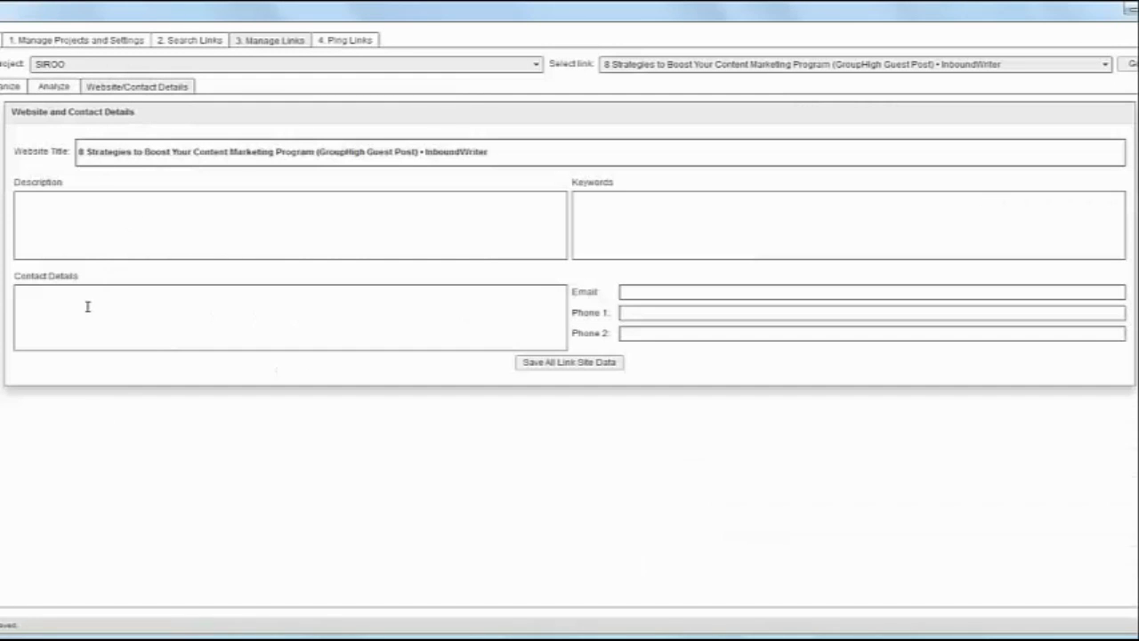
left_click(49, 89)
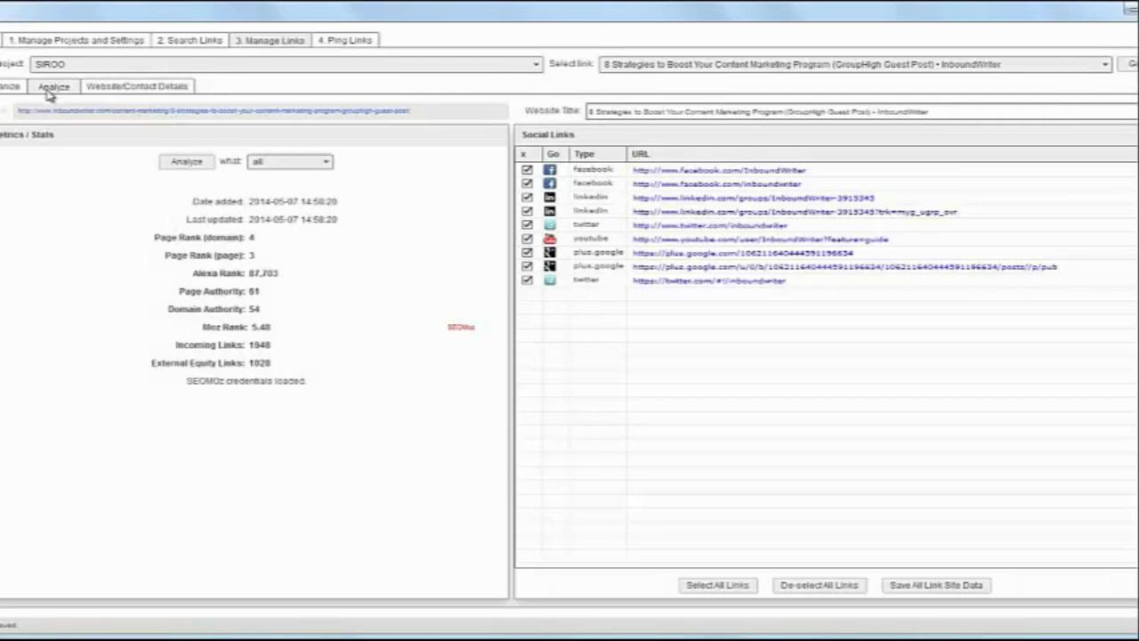